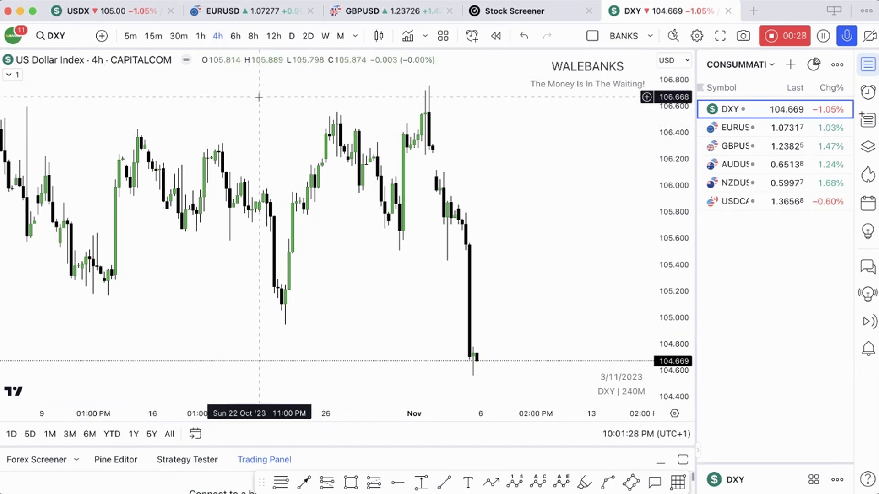
# Switch the DXY chart to the daily timeframe and draw an arrow from the July low at about 99.157 up to about 105.617 on 10 October
pyautogui.click(292, 36)
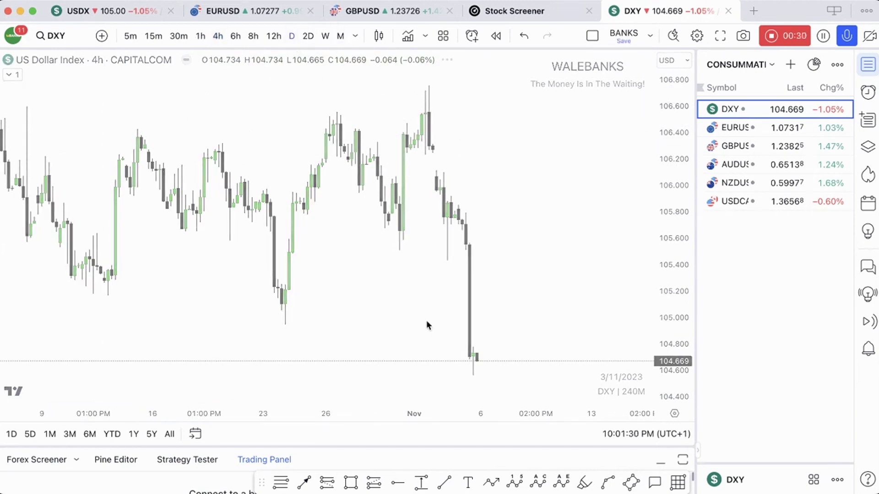
pyautogui.moveTo(340, 383)
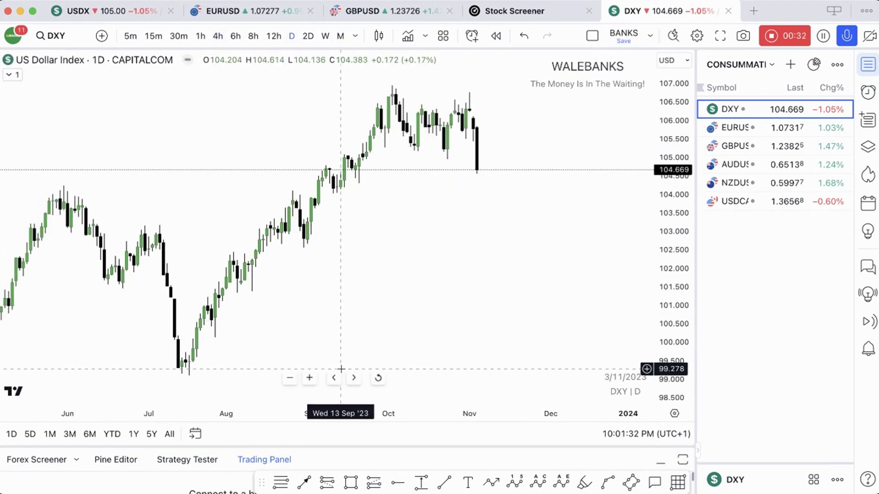
pyautogui.click(291, 381)
pyautogui.moveTo(525, 290); pyautogui.dragTo(484, 288)
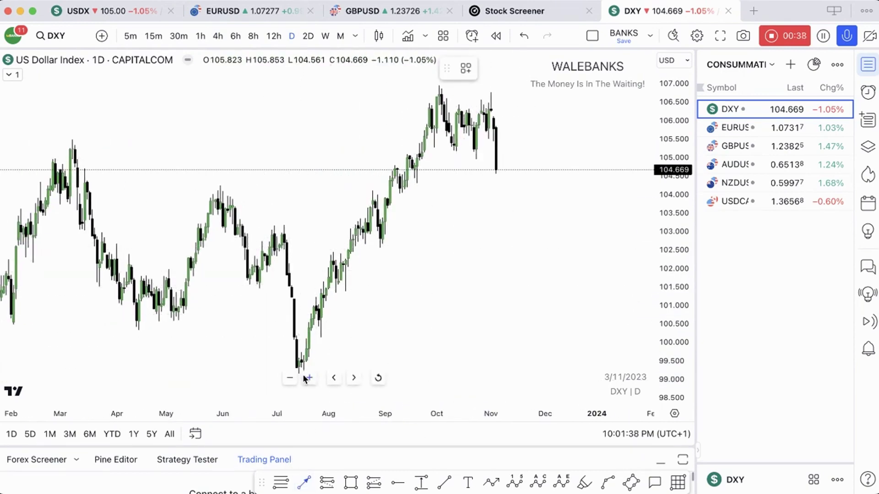
pyautogui.click(290, 379)
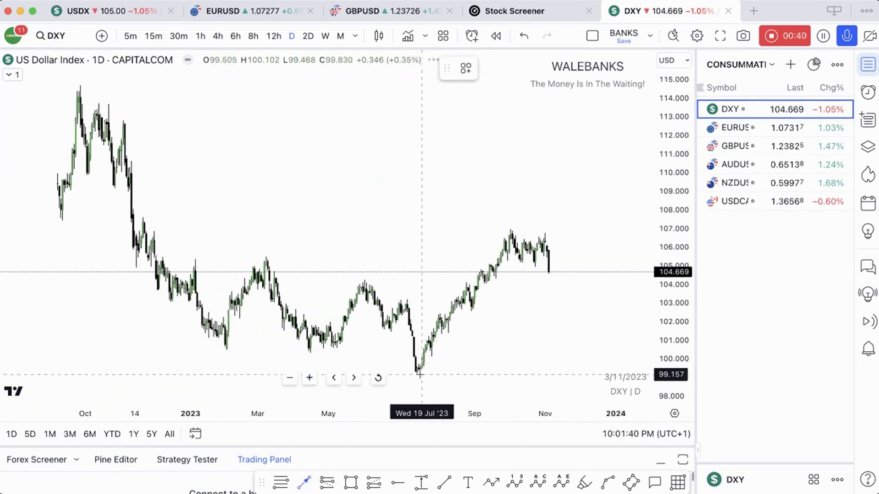
pyautogui.click(420, 374)
pyautogui.click(519, 254)
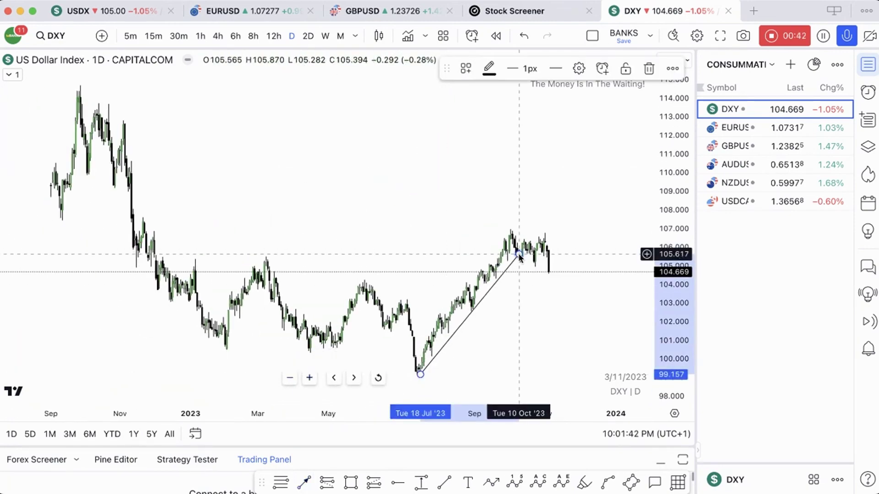
pyautogui.click(432, 216)
# Draw a horizontal arrow at about 105.238 along the October lows, starting at 10 October
pyautogui.click(310, 378)
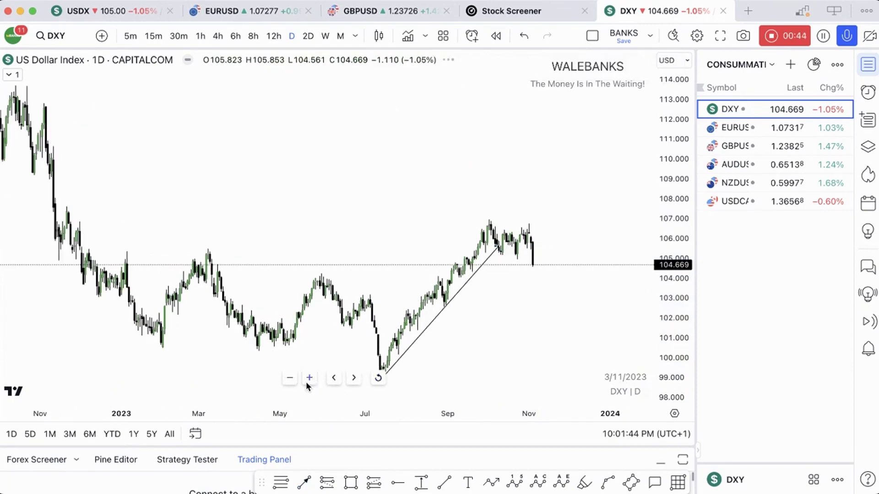
pyautogui.click(309, 378)
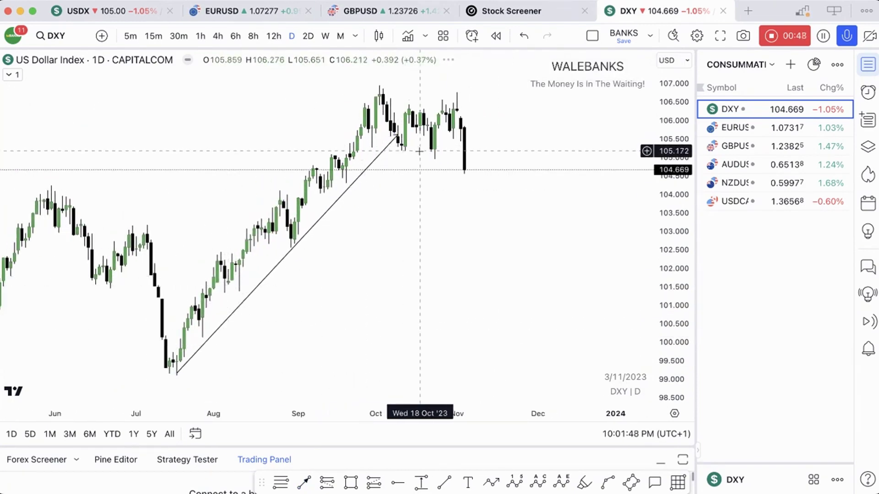
pyautogui.click(314, 487)
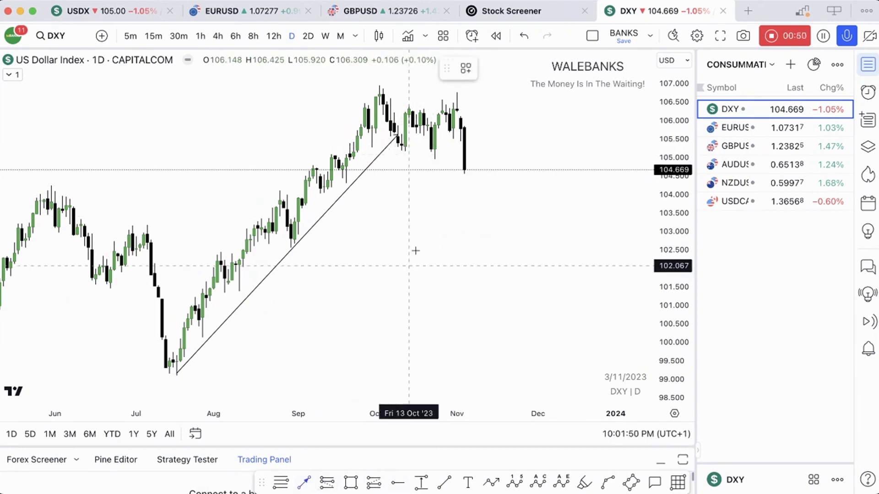
pyautogui.click(430, 149)
pyautogui.click(408, 182)
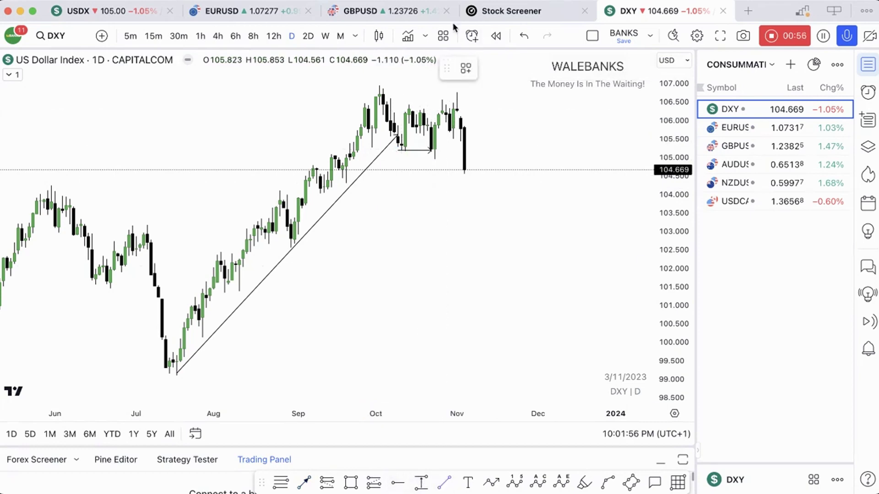
# Draw a horizontal trend line across the October highs at about 106.417, starting at 6 October
pyautogui.click(390, 105)
pyautogui.click(453, 104)
pyautogui.click(420, 97)
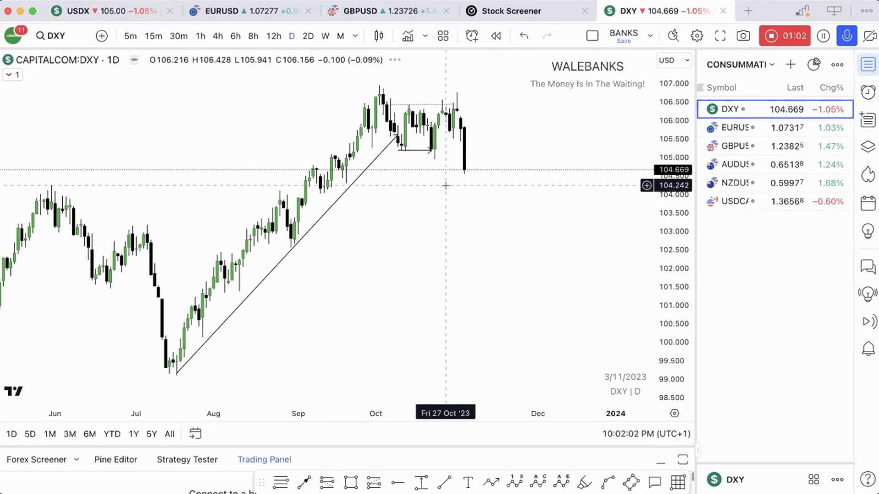
# Draw a horizontal arrow at about 104.973 from 20 October to the 3 November candle
pyautogui.click(307, 485)
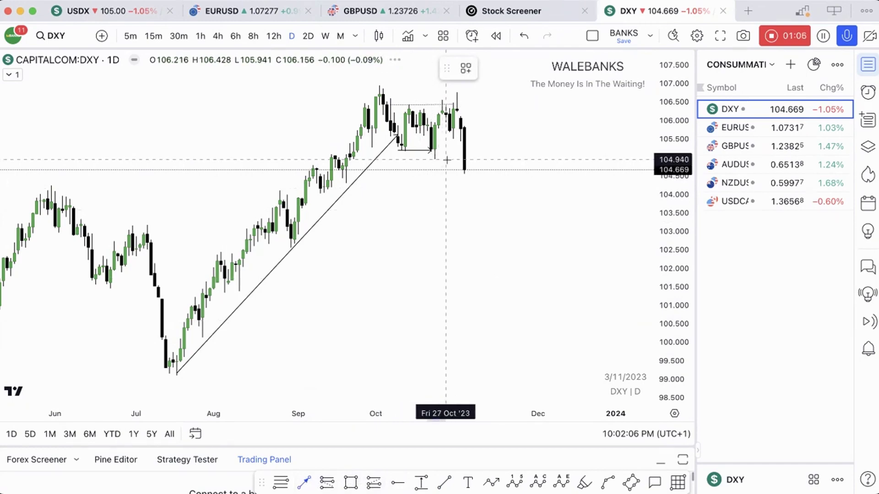
pyautogui.click(427, 159)
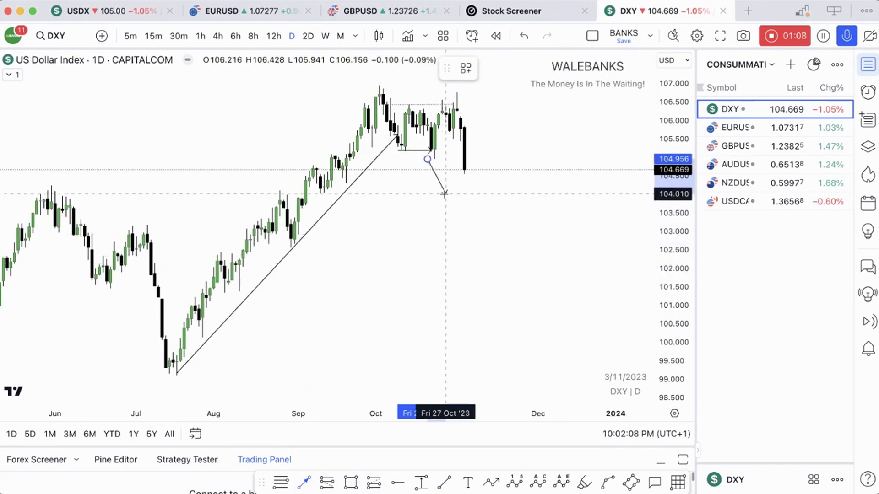
pyautogui.click(463, 159)
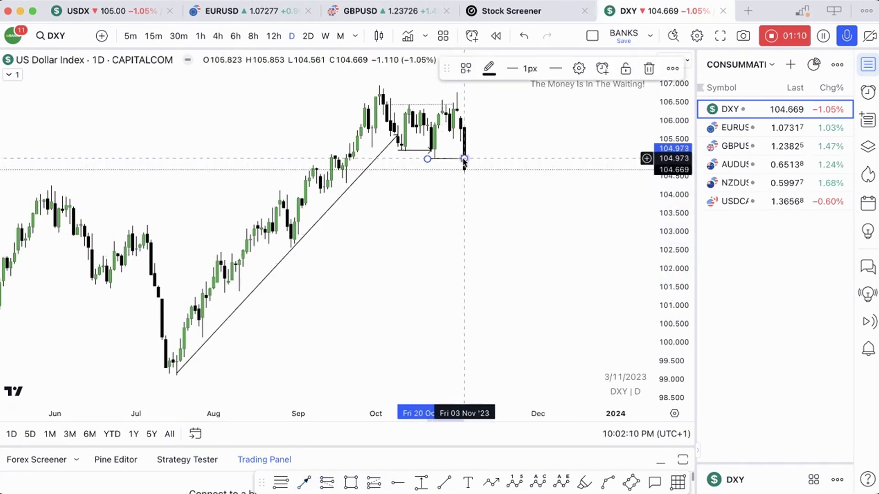
pyautogui.click(499, 173)
pyautogui.moveTo(459, 284); pyautogui.dragTo(444, 286)
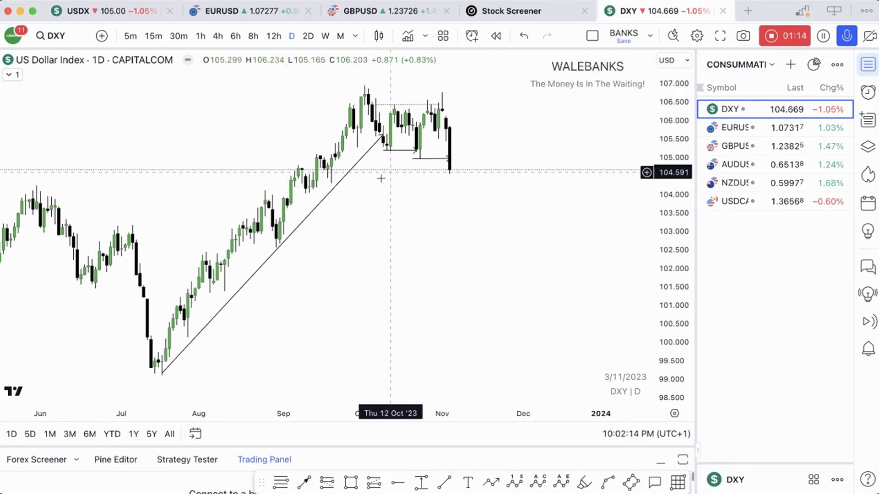
# Review the October price swings against the drawn levels on the 4-hour timeframe
pyautogui.click(218, 35)
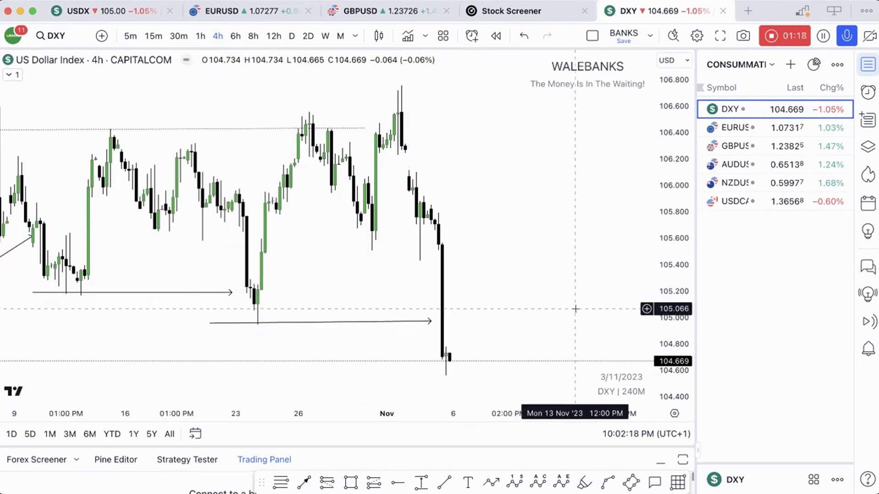
pyautogui.moveTo(576, 308); pyautogui.dragTo(509, 303)
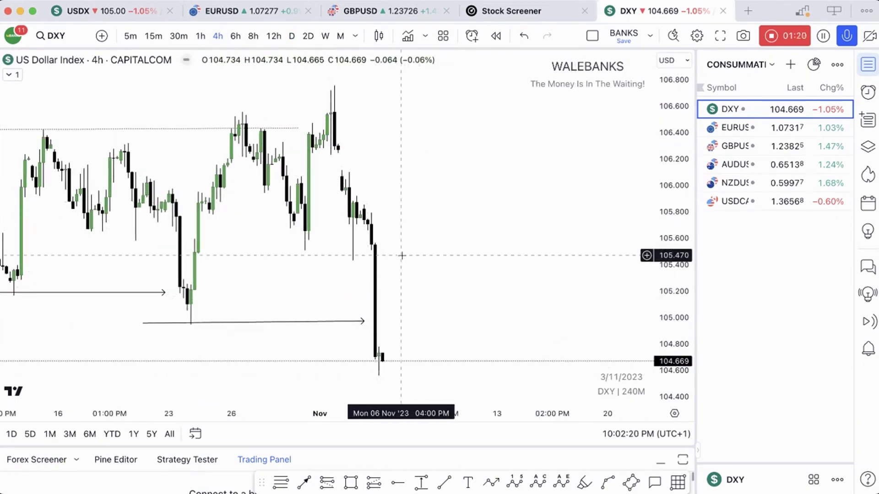
pyautogui.hscroll(-5, 298, 274)
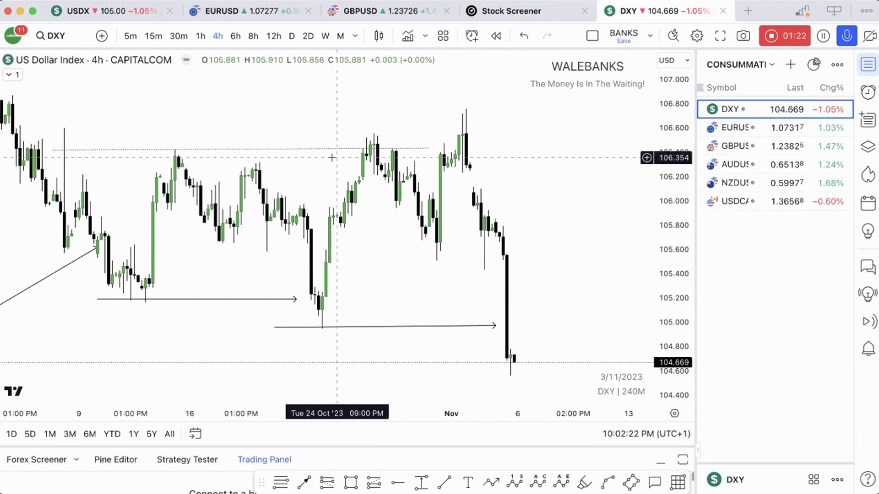
pyautogui.hscroll(-2, 257, 250)
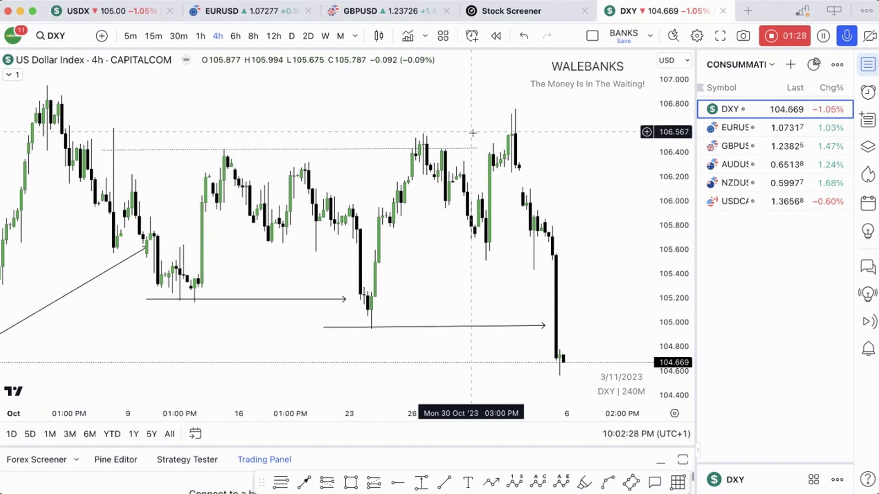
# Return to the daily timeframe and draw a second arrow from the July low to about 106 just beyond the latest candle
pyautogui.click(292, 39)
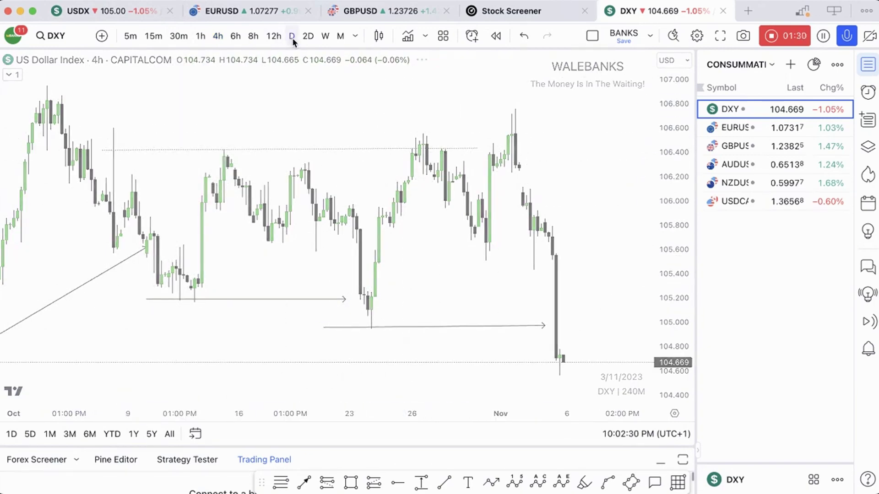
pyautogui.moveTo(436, 306); pyautogui.dragTo(420, 307)
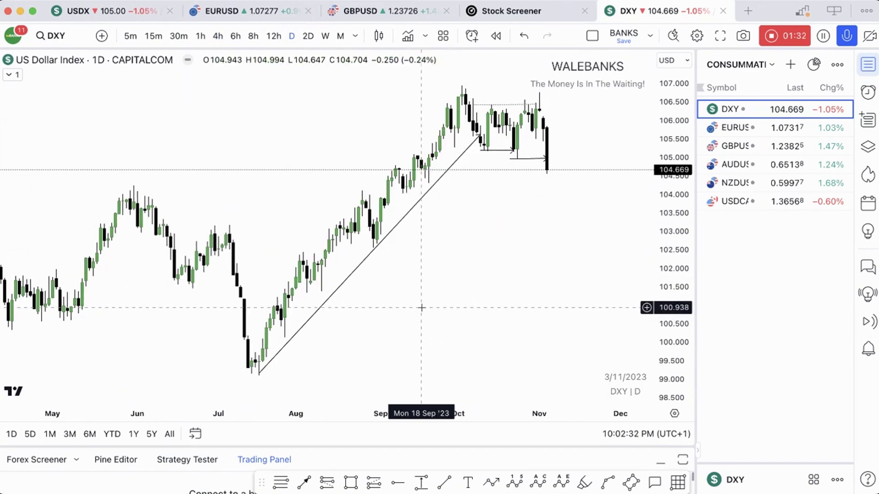
pyautogui.click(306, 483)
pyautogui.moveTo(259, 374)
pyautogui.mouseDown()
pyautogui.moveTo(569, 128)
pyautogui.moveTo(560, 123)
pyautogui.mouseUp()
pyautogui.moveTo(530, 248); pyautogui.dragTo(437, 248)
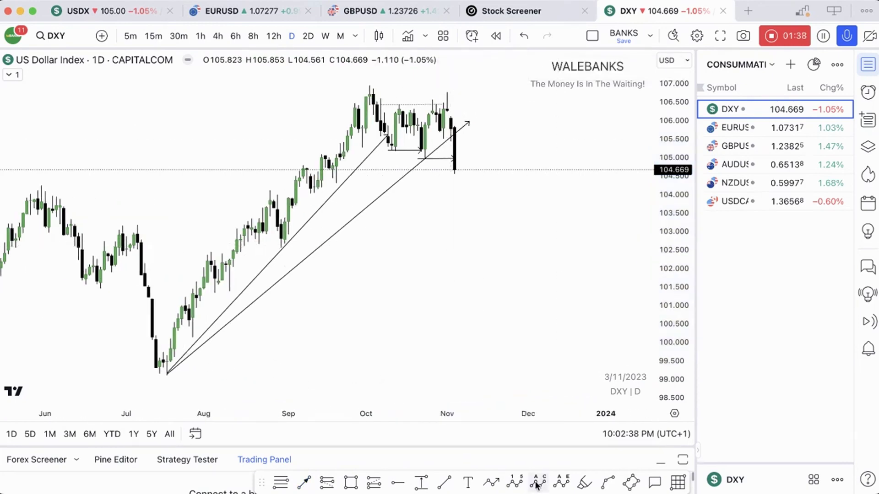
# Draw a zigzag projection path from the latest candle up to about 105.521 on 16 November, then down to about 103.4
pyautogui.click(488, 483)
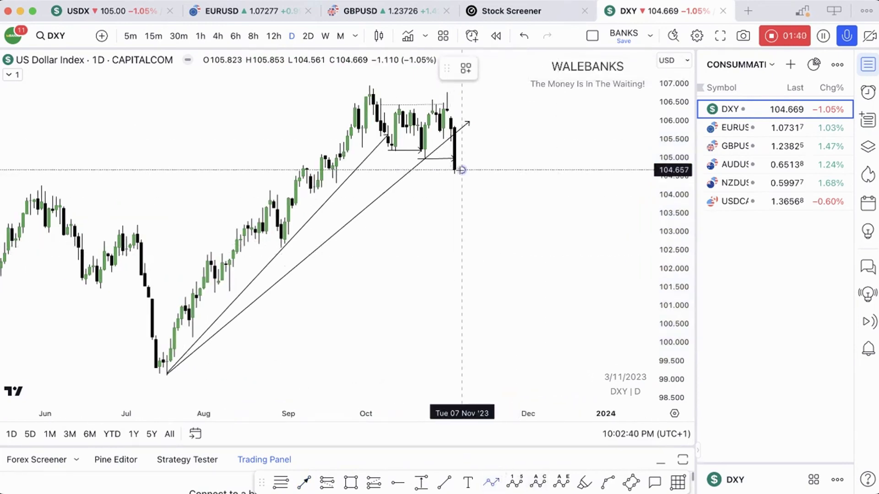
pyautogui.click(487, 137)
pyautogui.doubleClick(498, 216)
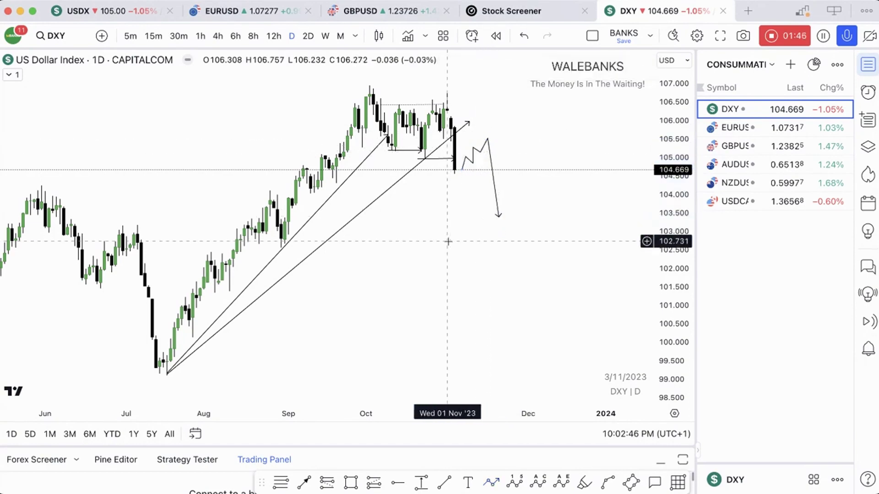
pyautogui.moveTo(448, 241); pyautogui.dragTo(420, 251)
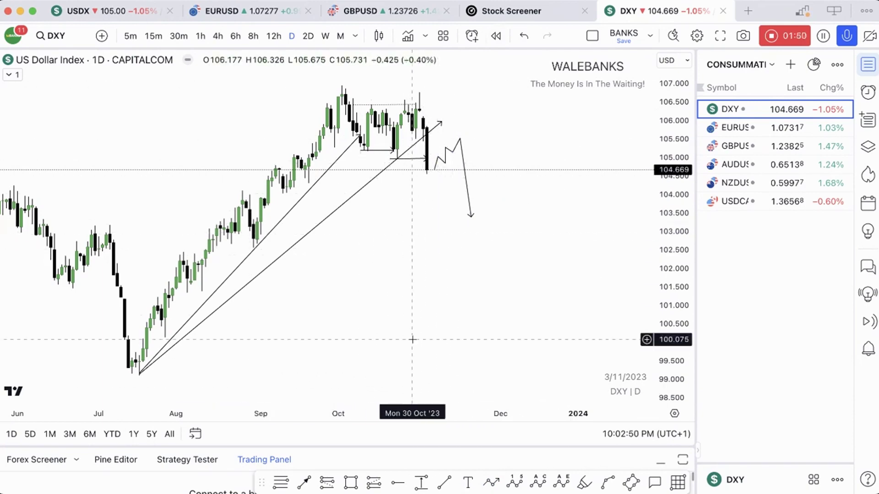
# Draw a rectangular retracement zone from about 105.31 to 105.5, spanning 1 November to 4 December
pyautogui.click(351, 482)
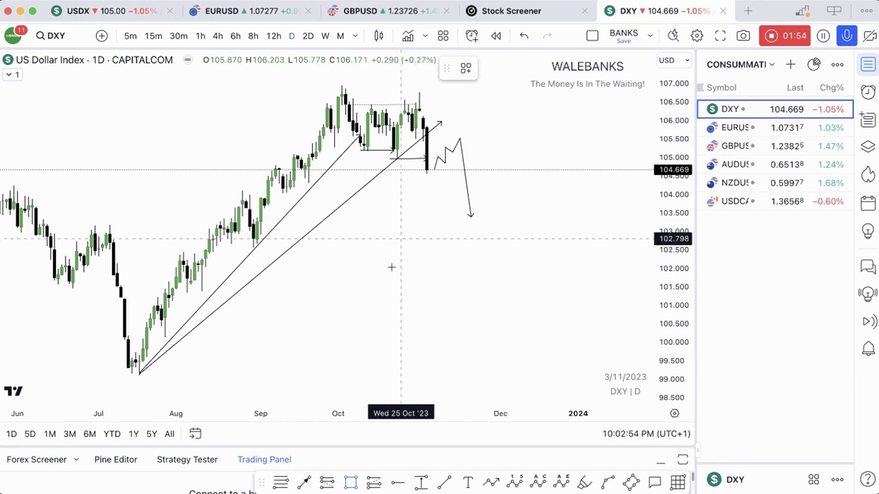
pyautogui.click(308, 378)
pyautogui.click(308, 378)
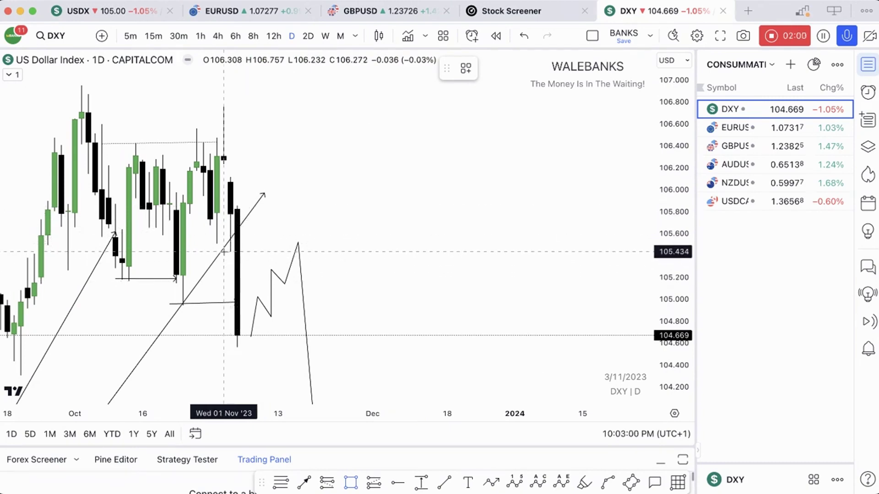
pyautogui.moveTo(223, 250)
pyautogui.mouseDown()
pyautogui.moveTo(373, 257)
pyautogui.moveTo(503, 118)
pyautogui.mouseUp()
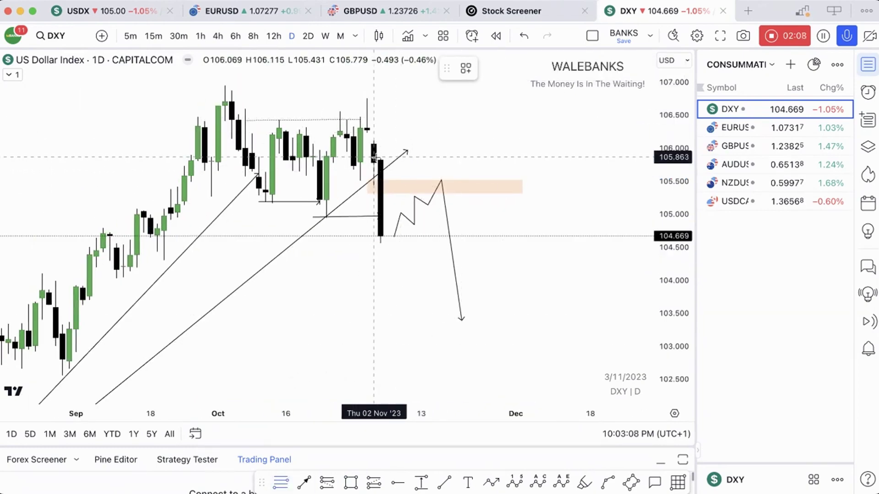
# Place a Fibonacci retracement over the latest bearish candle, from 105.854 on 2 November down to 104.563 on 23 November
pyautogui.click(374, 157)
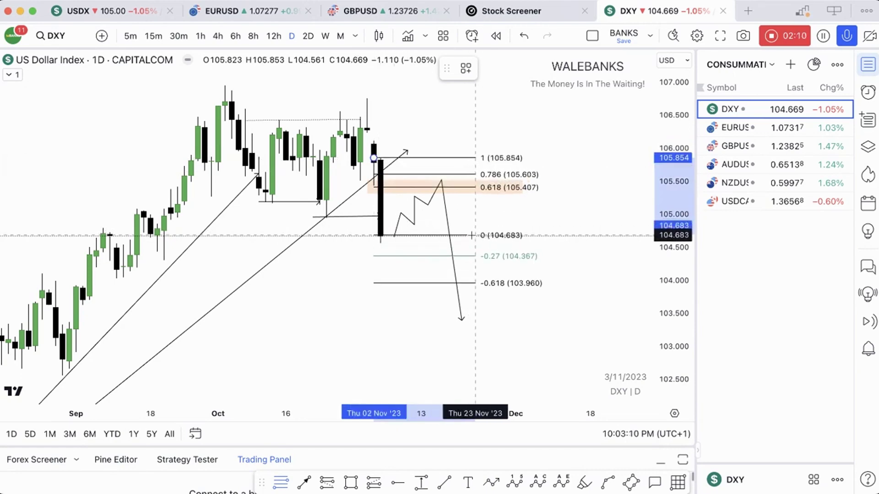
pyautogui.click(476, 243)
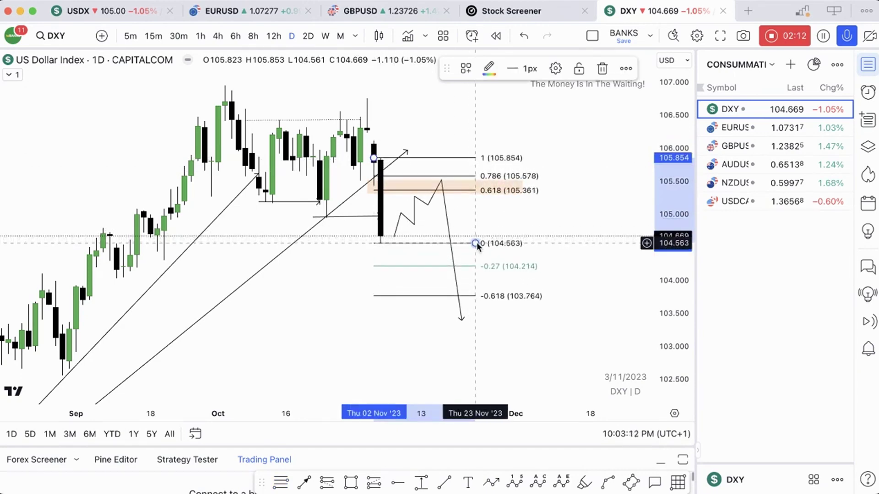
pyautogui.click(308, 357)
pyautogui.click(413, 200)
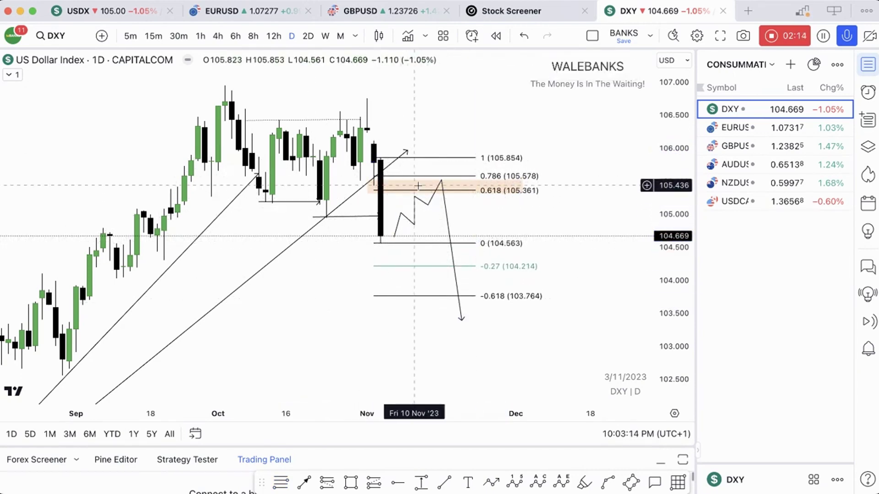
# Raise the upper edge of the retracement zone rectangle to the 0.786 Fibonacci level at about 105.575
pyautogui.click(416, 195)
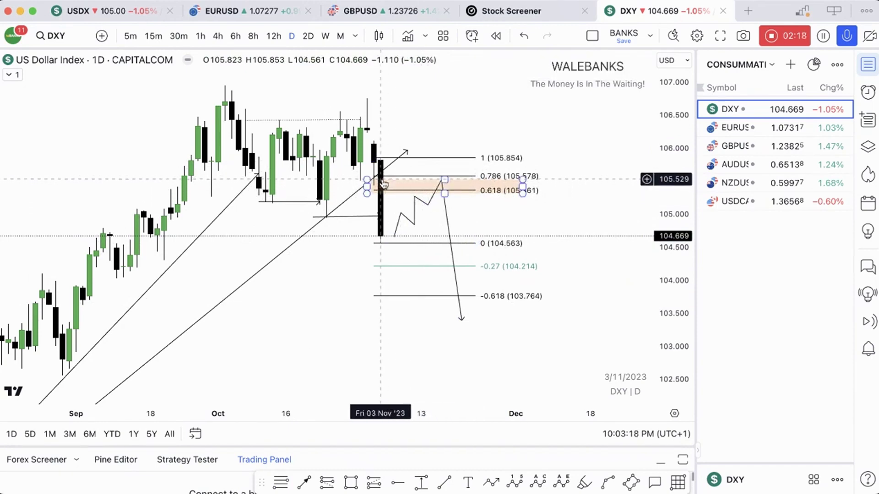
pyautogui.moveTo(368, 181); pyautogui.dragTo(368, 177)
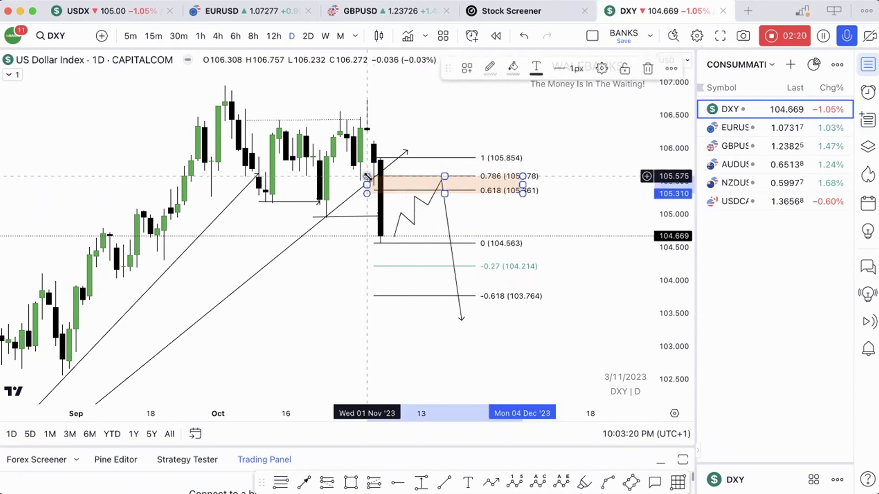
pyautogui.click(480, 125)
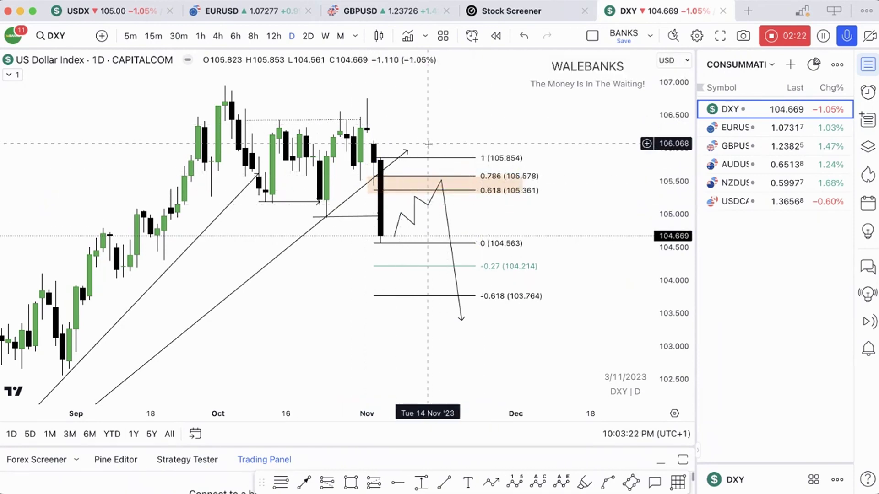
# Draw a dotted horizontal line at about 104.31, from the 18 September low across to 27 November
pyautogui.click(441, 187)
pyautogui.click(461, 233)
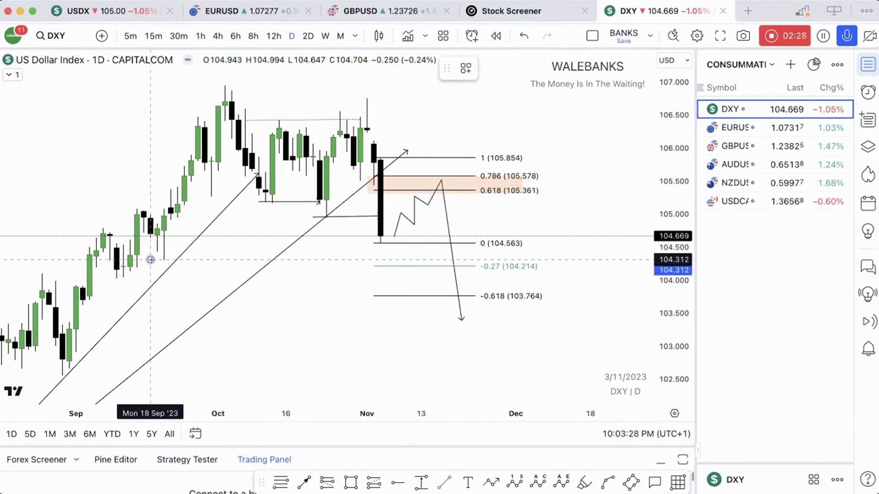
pyautogui.click(151, 259)
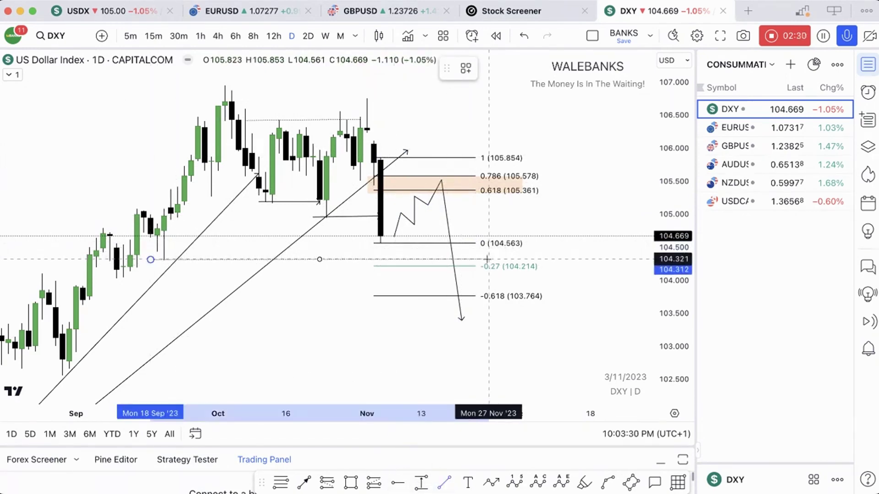
pyautogui.click(488, 259)
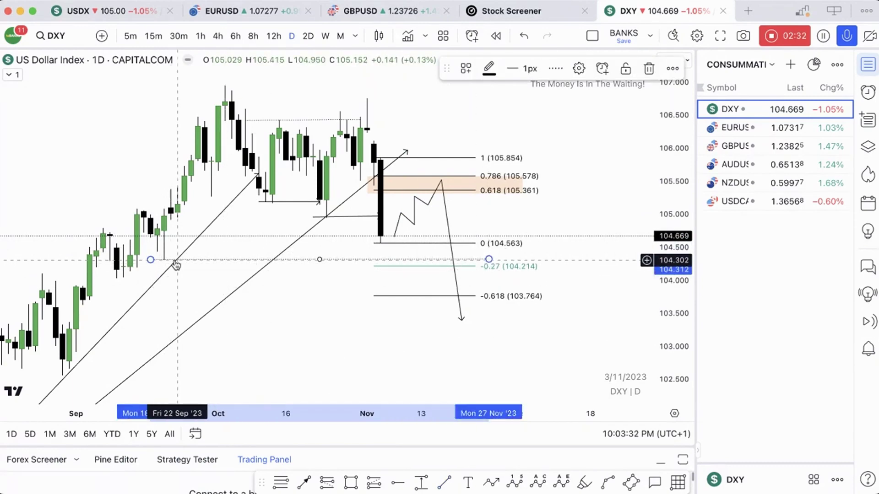
pyautogui.click(175, 264)
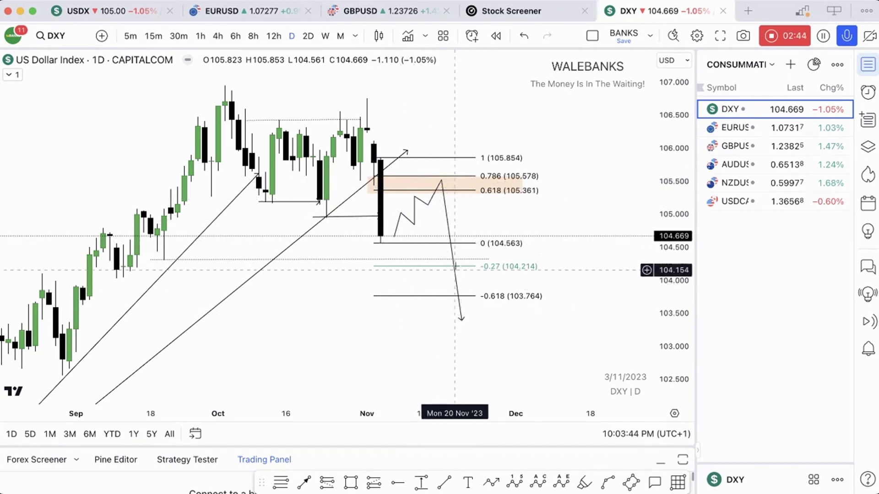
# Move the end point of the projection path to the -0.27 Fibonacci level, at about 104.24 on 20 November
pyautogui.click(462, 320)
pyautogui.moveTo(462, 321); pyautogui.dragTo(455, 265)
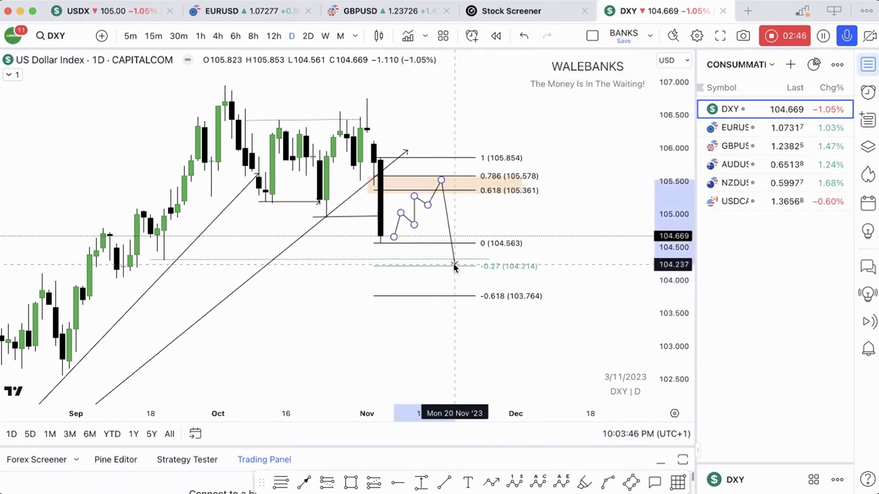
pyautogui.click(463, 122)
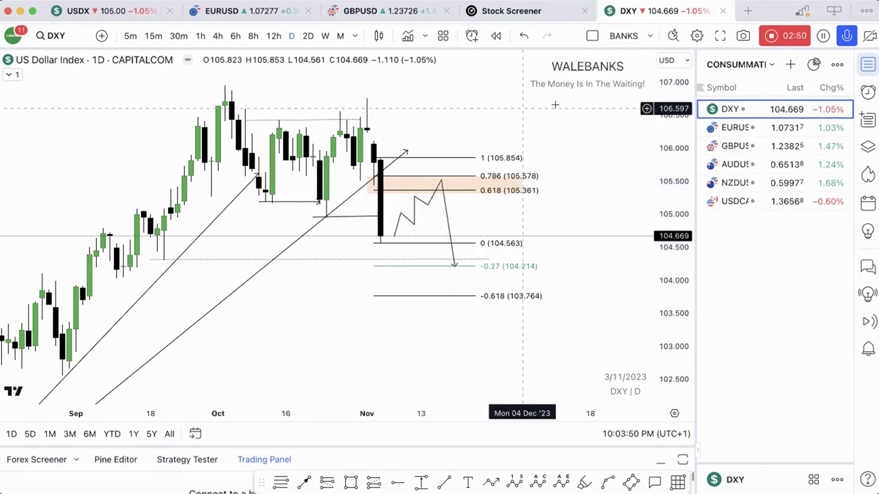
# Open the EURUSD chart from the watchlist
pyautogui.click(721, 130)
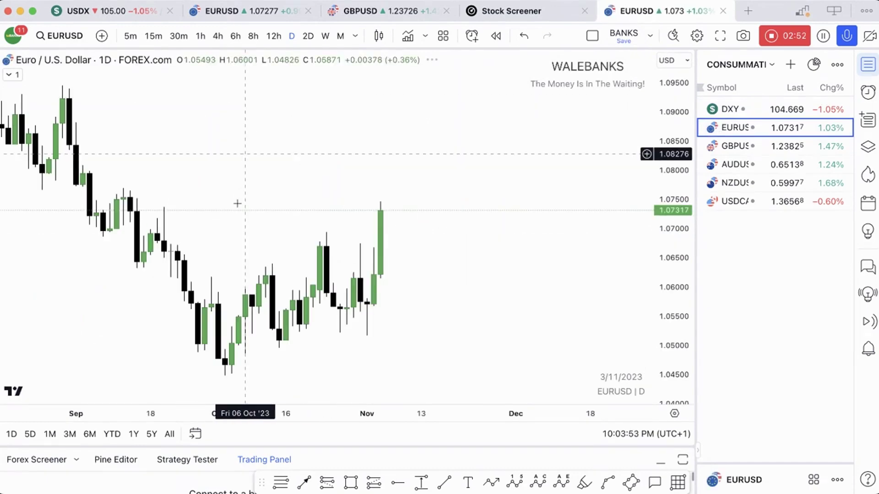
pyautogui.moveTo(446, 191); pyautogui.dragTo(392, 183)
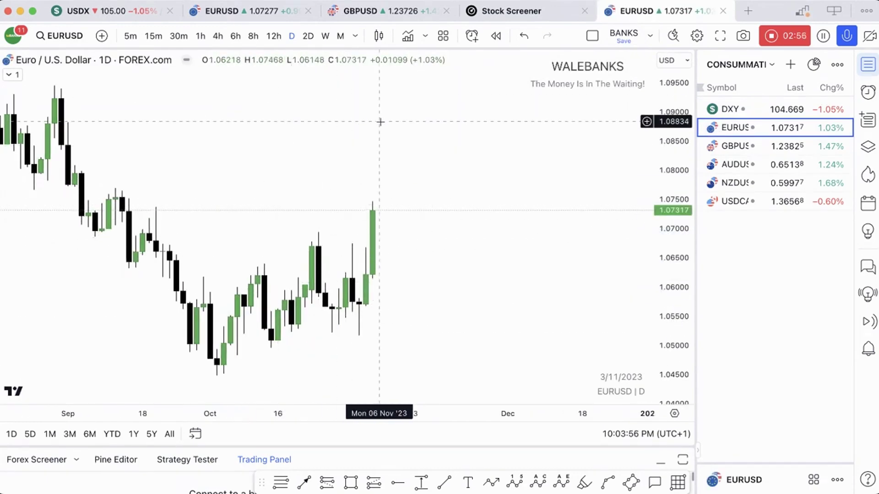
pyautogui.moveTo(438, 308); pyautogui.dragTo(431, 307)
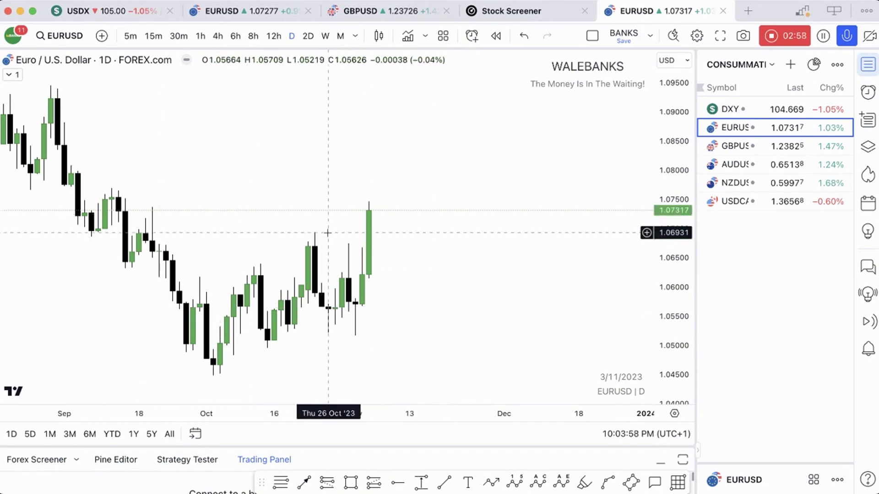
# Check EURUSD price action on the 4-hour timeframe, then return to the daily timeframe
pyautogui.click(219, 37)
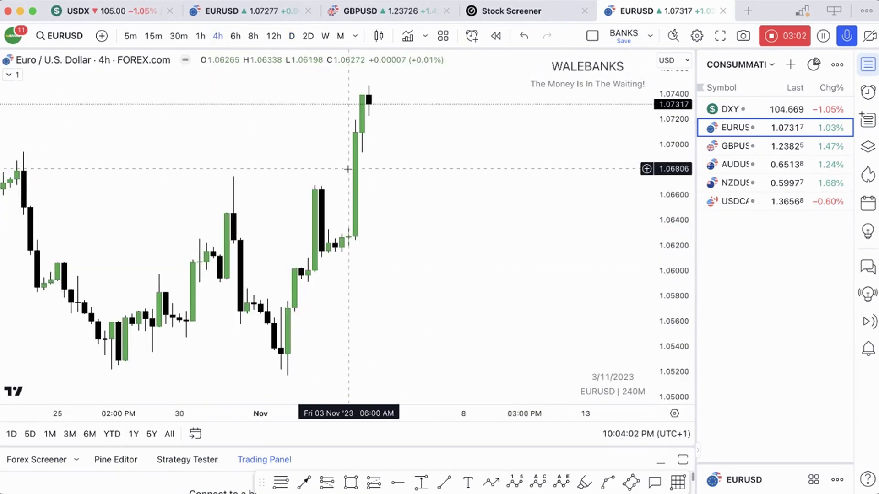
pyautogui.click(290, 378)
pyautogui.click(290, 378)
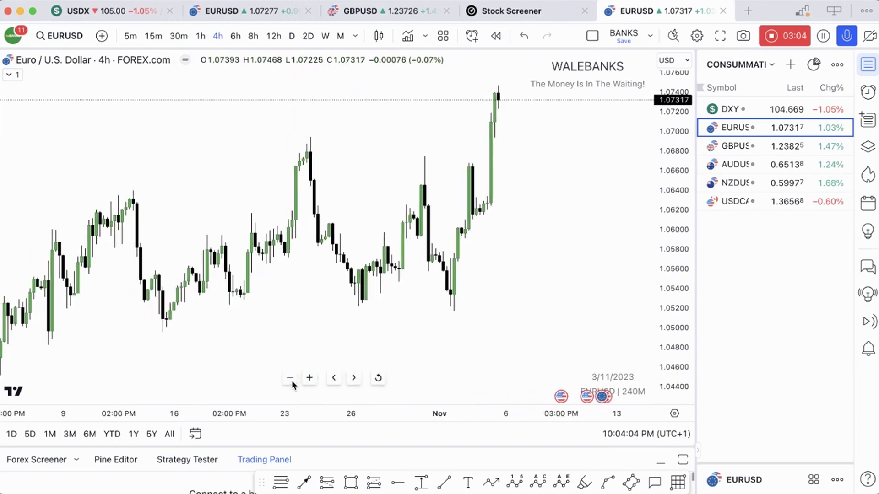
pyautogui.click(292, 37)
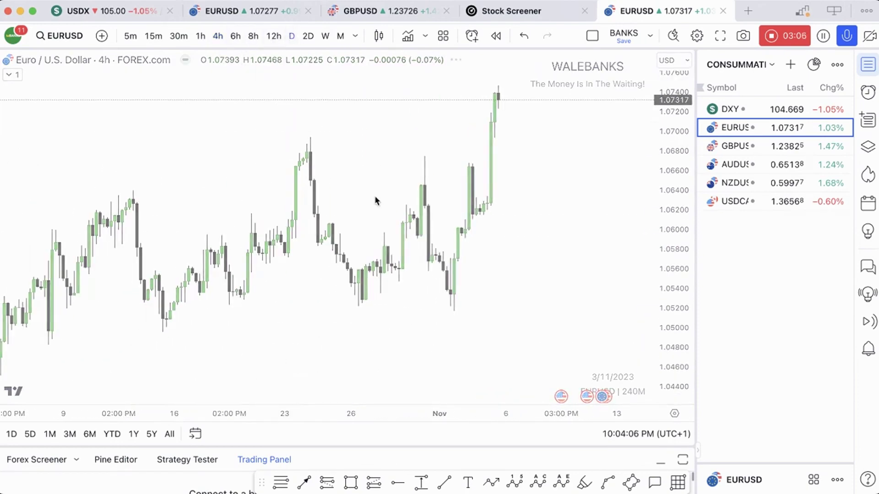
pyautogui.moveTo(413, 292); pyautogui.dragTo(386, 287)
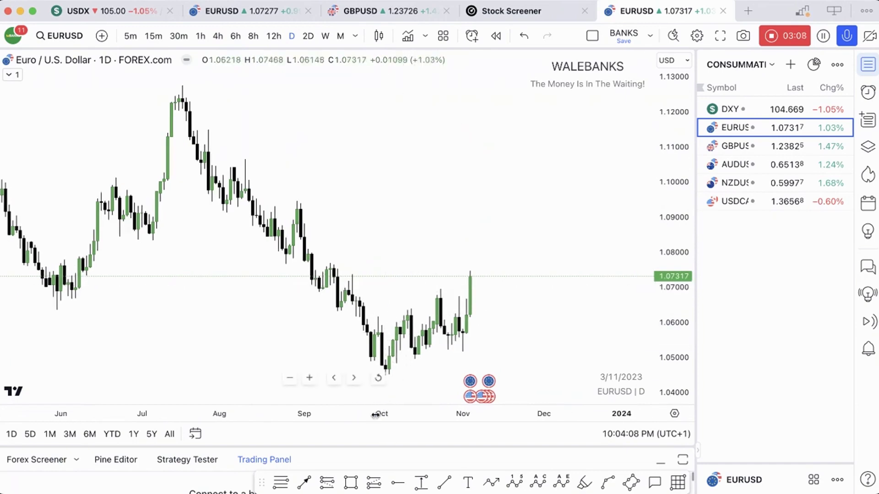
# Draw a rectangular support zone under the October lows, from about 1.0505 to 1.049, spanning 5 October to 9 November
pyautogui.click(310, 378)
pyautogui.click(309, 378)
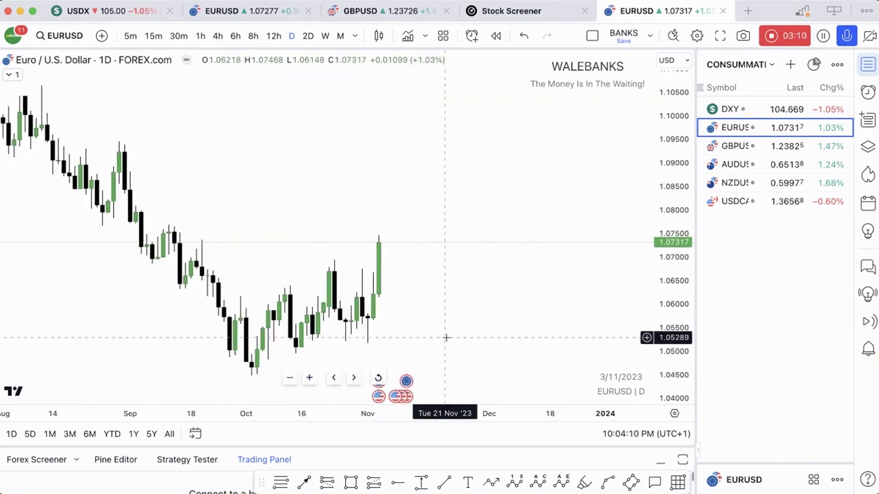
pyautogui.click(310, 482)
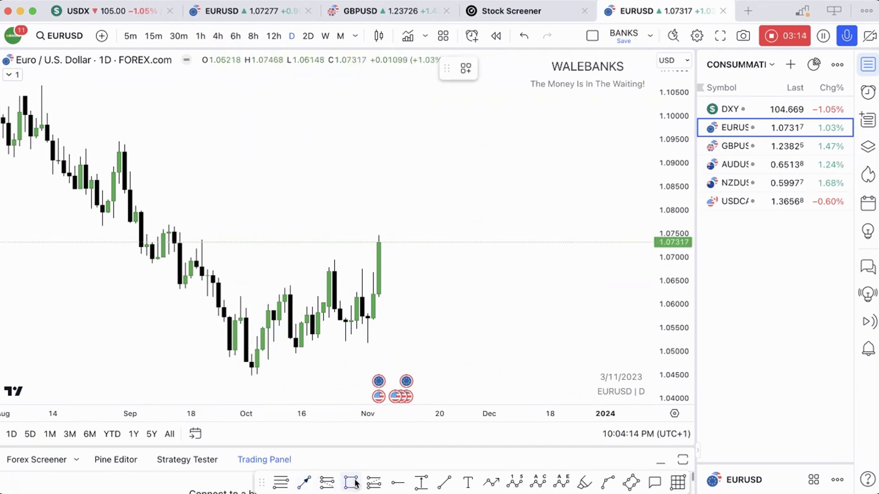
pyautogui.click(262, 348)
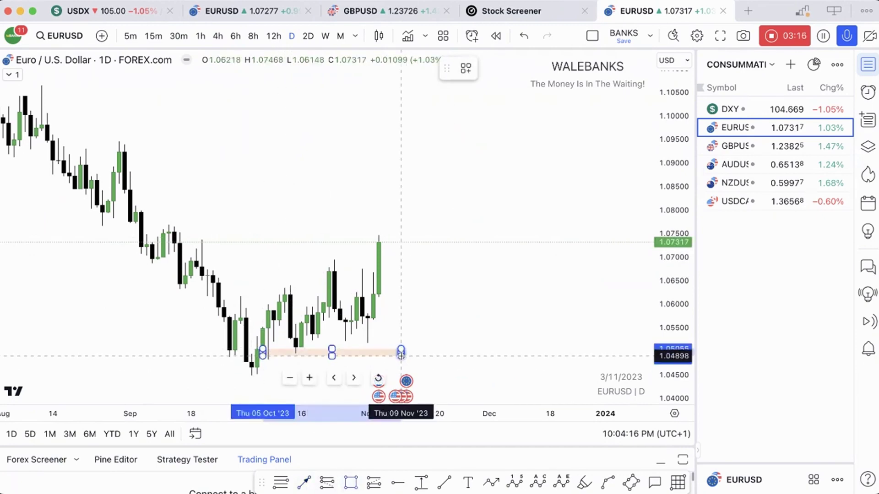
pyautogui.click(401, 358)
# Draw two descending arrows bounding the downtrend, from 18 July at about 1.1274 to 23 October and from 25 July at about 1.0983 to early October
pyautogui.moveTo(247, 219); pyautogui.dragTo(418, 220)
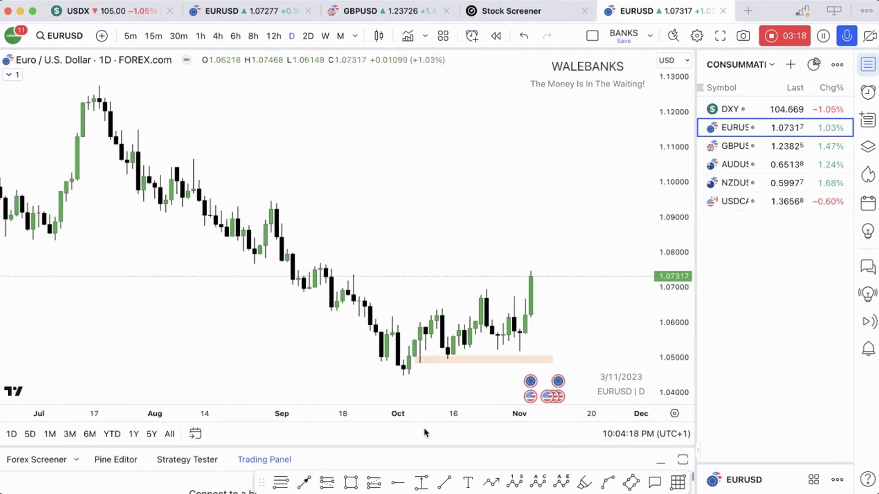
pyautogui.click(305, 482)
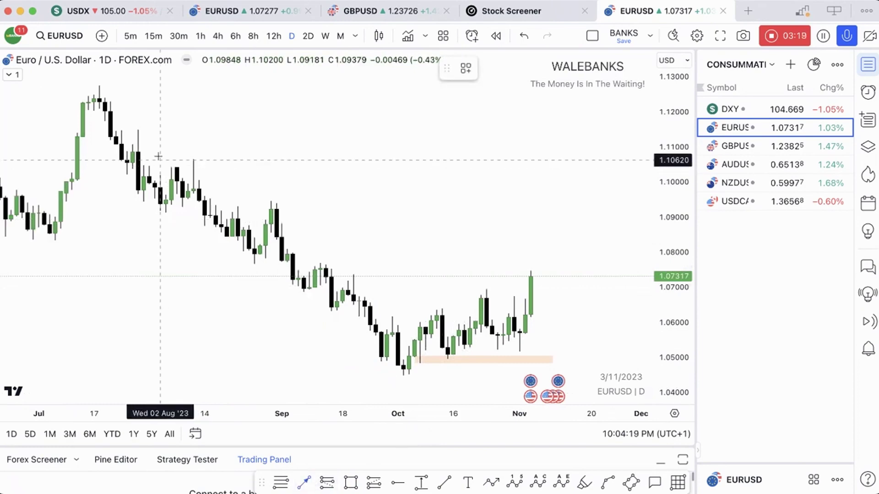
pyautogui.click(100, 86)
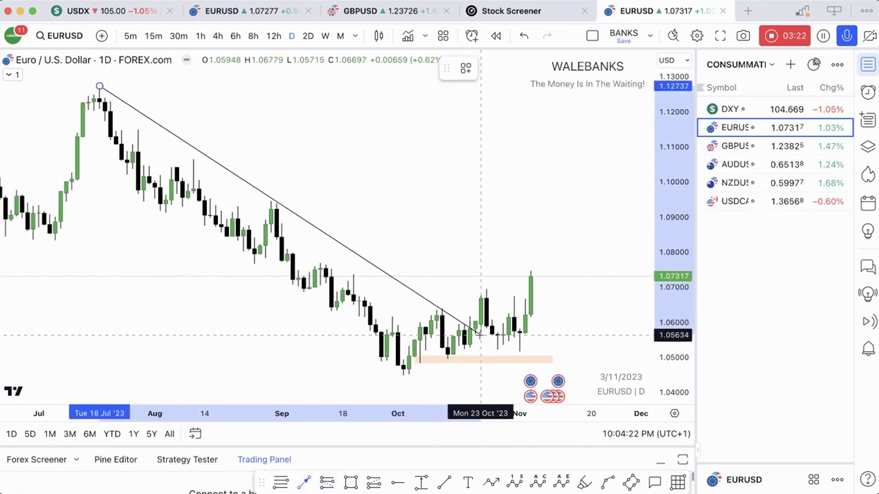
pyautogui.click(481, 337)
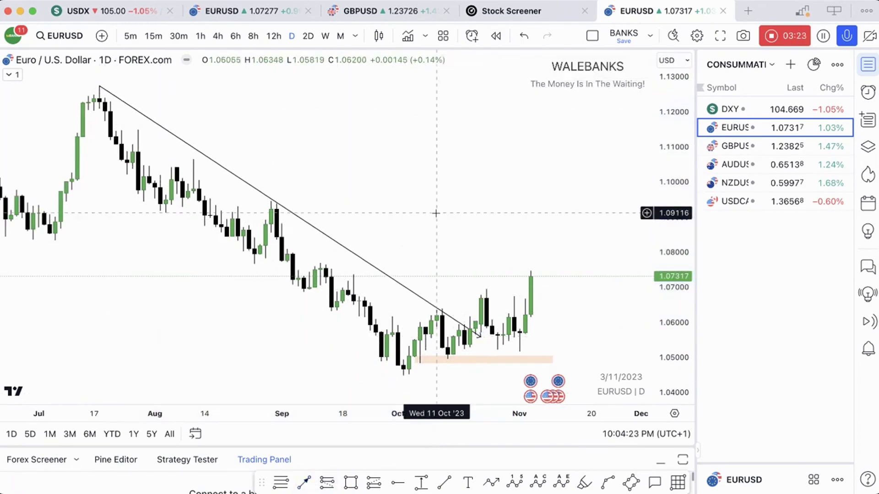
pyautogui.click(304, 482)
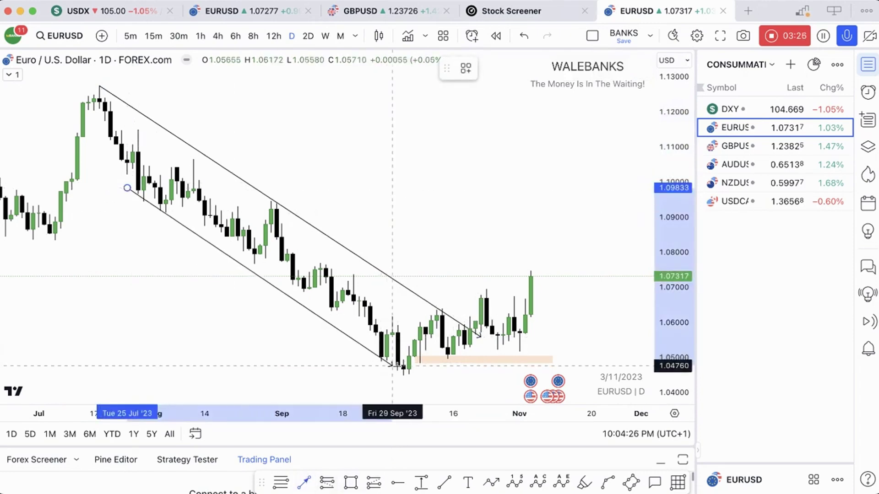
pyautogui.click(414, 384)
# Mark the two broken highs with horizontal arrows, at about 1.0639 from 12 to 23 October and about 1.0693 from 20 October to early November
pyautogui.hscroll(5, 420, 239)
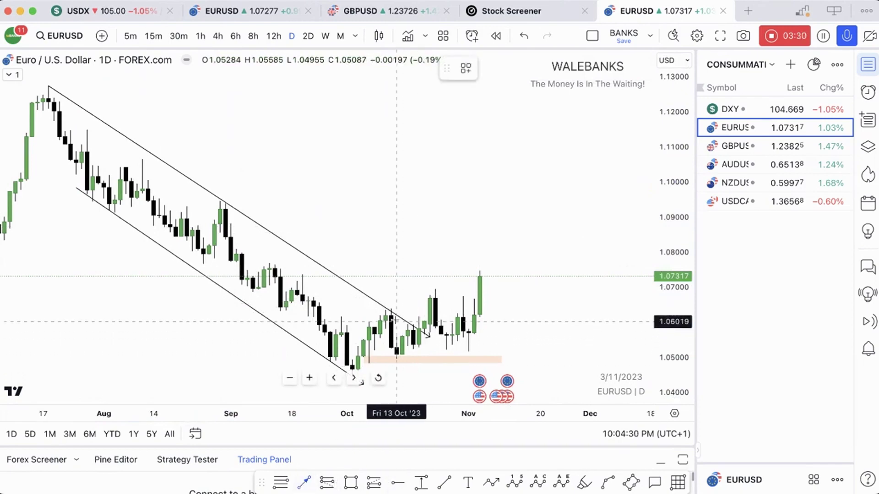
pyautogui.click(430, 308)
pyautogui.click(304, 483)
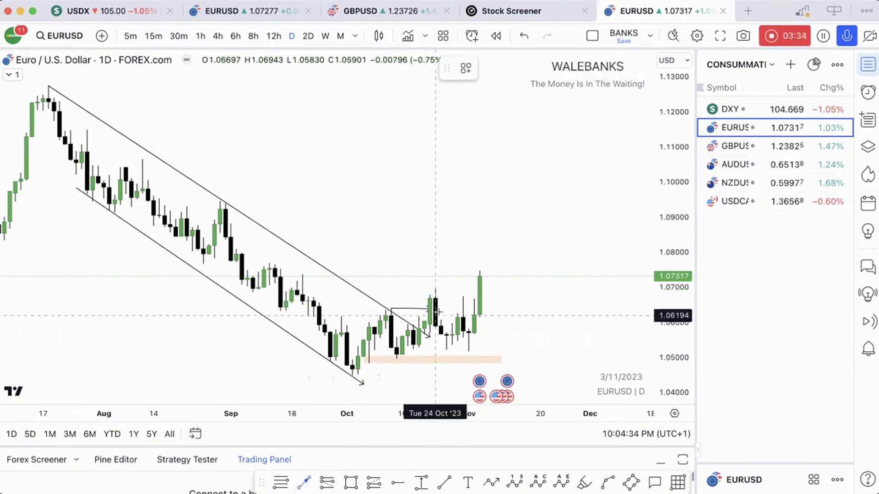
pyautogui.click(425, 290)
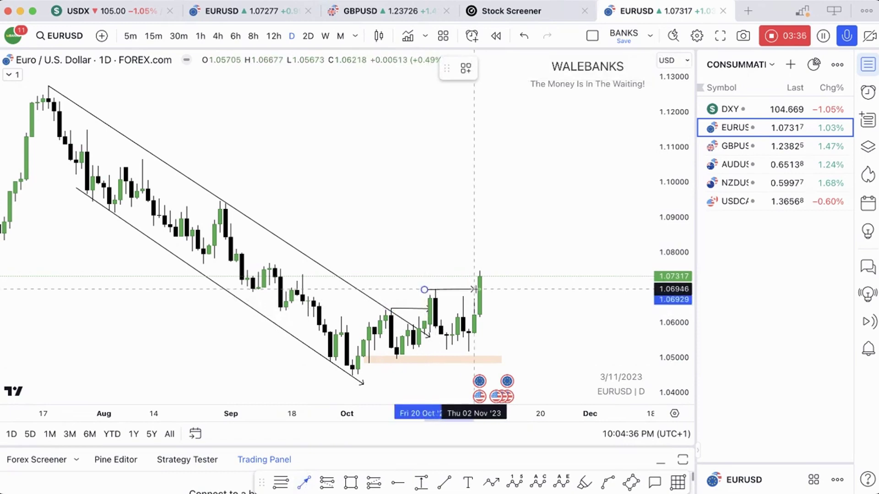
pyautogui.click(478, 289)
# Place a Fibonacci retracement over the latest bullish candle, from 1.05682 on 1 November up to 1.07476 in late November
pyautogui.moveTo(450, 266); pyautogui.dragTo(359, 234)
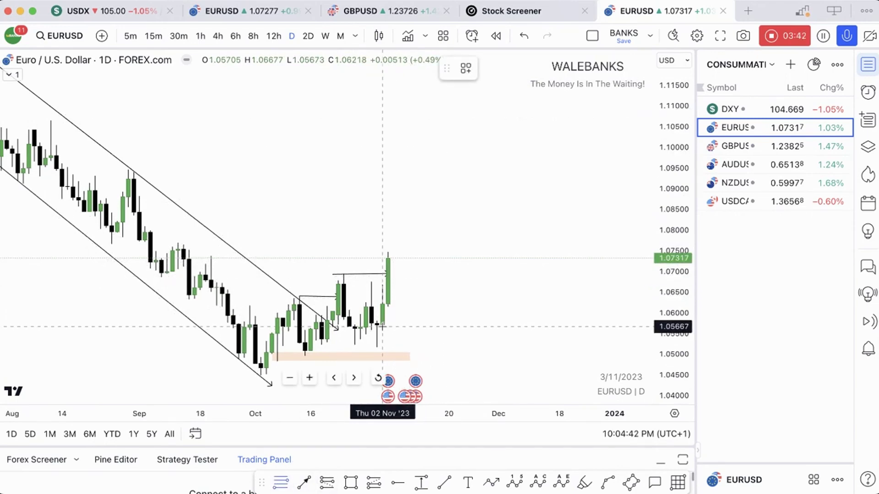
pyautogui.click(377, 326)
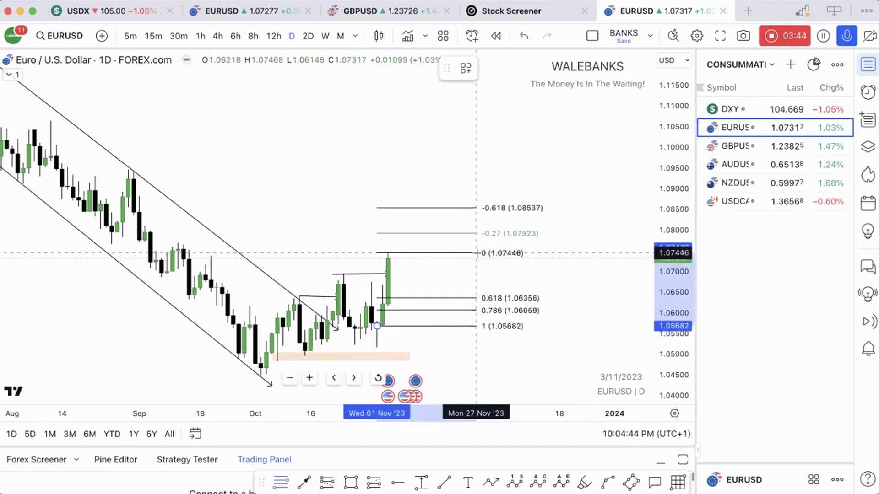
pyautogui.click(478, 251)
pyautogui.click(285, 202)
# Draw a zigzag projection path from the latest candle's high down into the 0.618–0.786 area, then up to about 1.085 on 20 November
pyautogui.hscroll(-2, 298, 204)
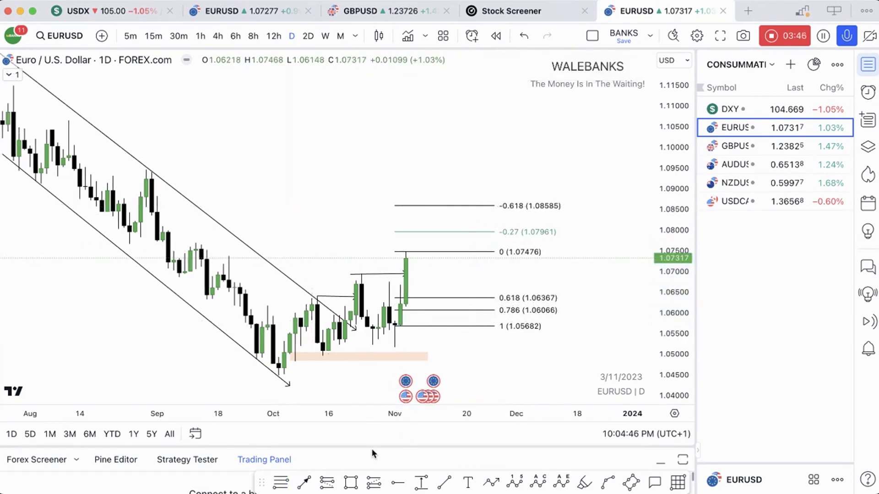
pyautogui.click(486, 482)
pyautogui.click(412, 253)
pyautogui.click(417, 278)
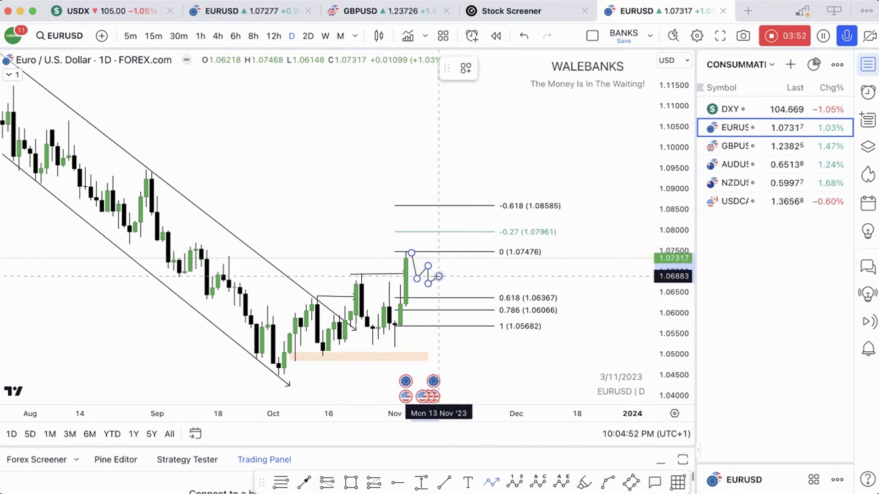
pyautogui.click(439, 276)
pyautogui.click(449, 305)
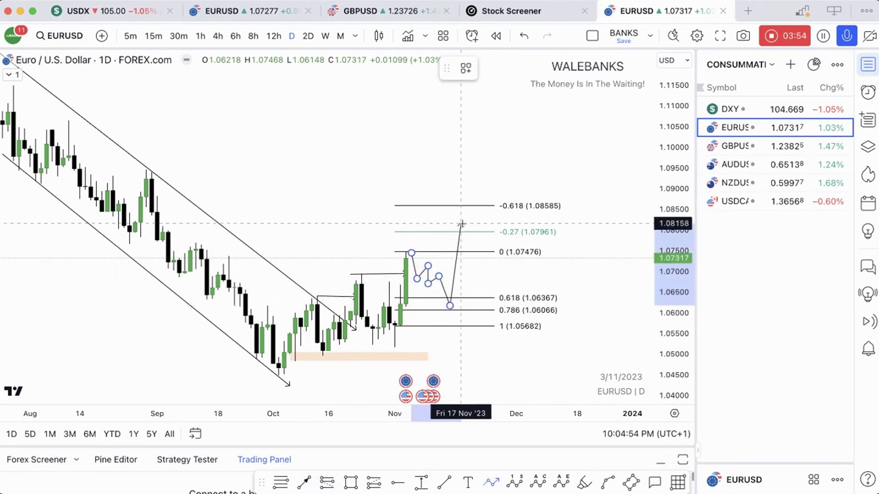
pyautogui.click(461, 231)
pyautogui.moveTo(461, 231); pyautogui.dragTo(467, 209)
pyautogui.click(430, 161)
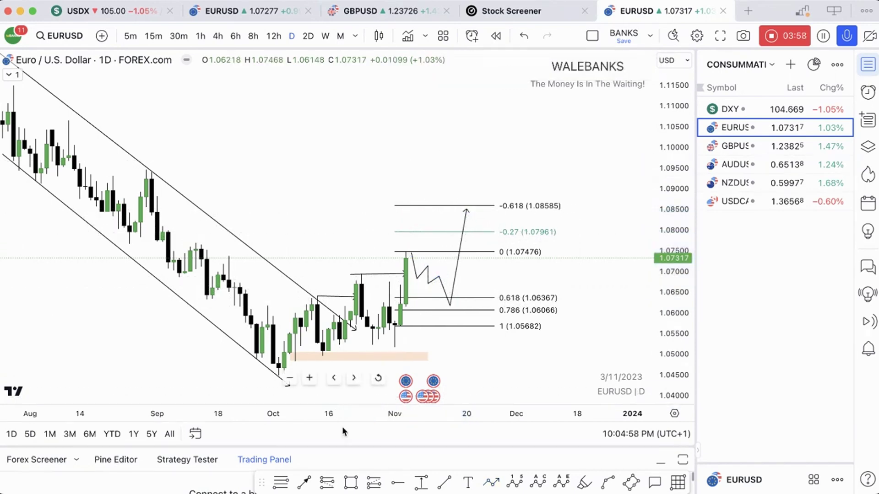
# Draw a rectangular retracement zone between the 0.618 and 0.786 Fibonacci levels, starting on 1 November at about 1.0641
pyautogui.click(354, 478)
pyautogui.click(395, 296)
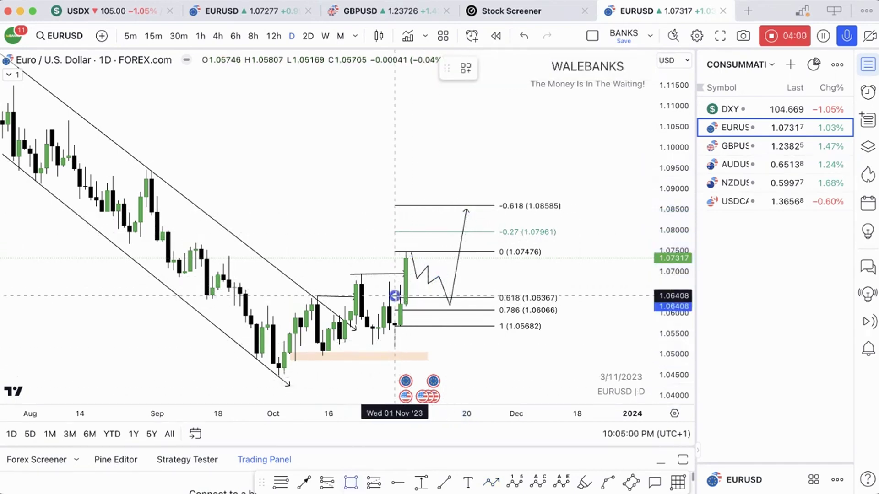
pyautogui.click(505, 311)
pyautogui.click(373, 173)
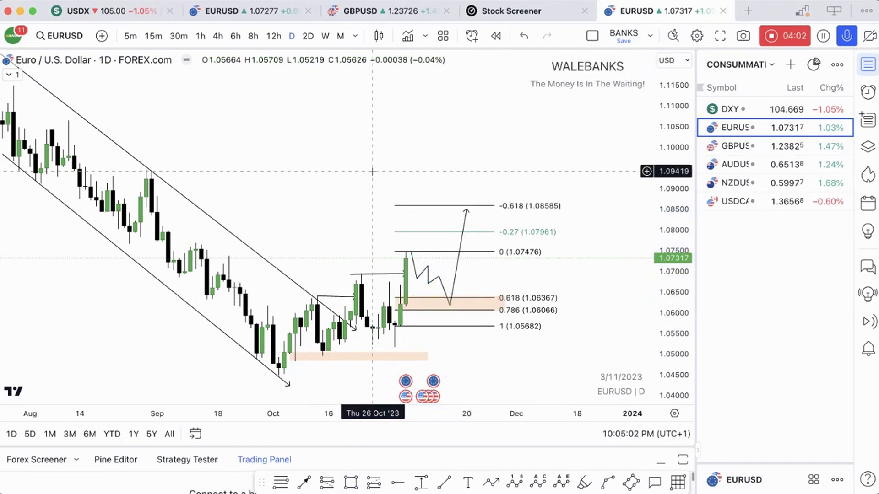
pyautogui.moveTo(373, 173); pyautogui.dragTo(453, 176)
pyautogui.moveTo(530, 161); pyautogui.dragTo(499, 162)
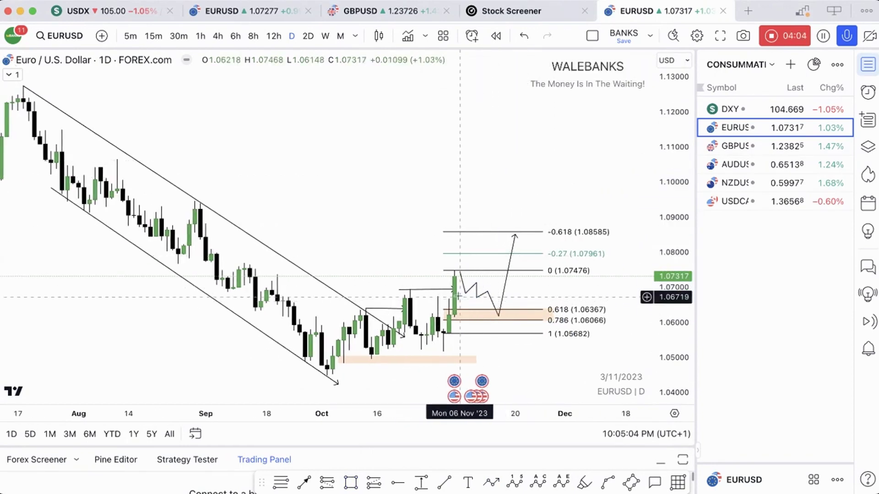
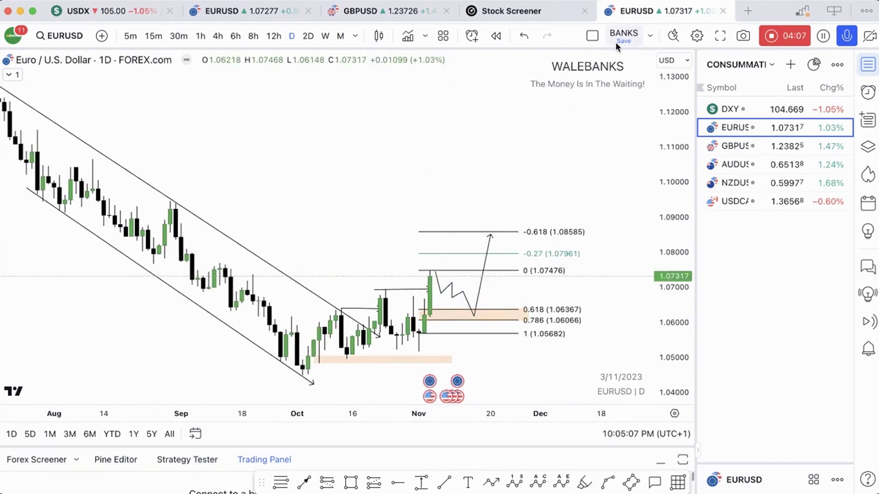
# Switch to GBPUSD and draw a descending trendline arrow along the highs from 1.31280 on 14 July to 1.21723 on 7 November
pyautogui.click(724, 147)
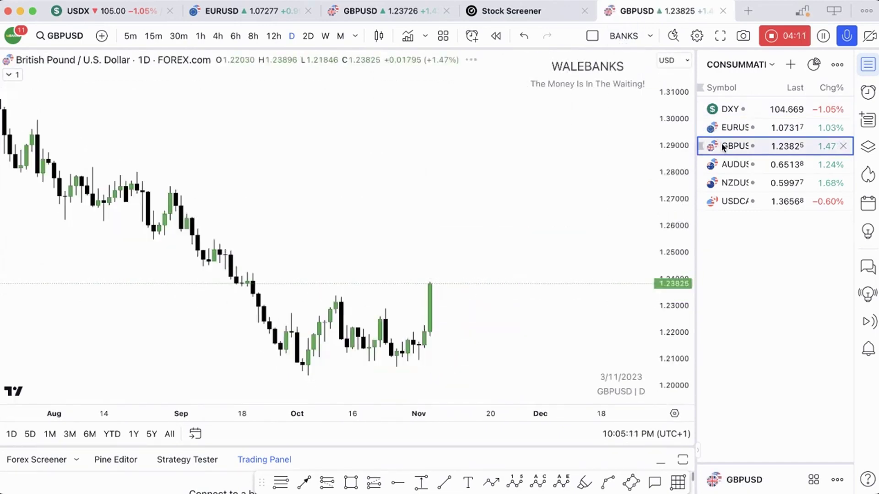
pyautogui.moveTo(525, 172); pyautogui.dragTo(566, 175)
pyautogui.hscroll(-3, 413, 197)
pyautogui.click(303, 482)
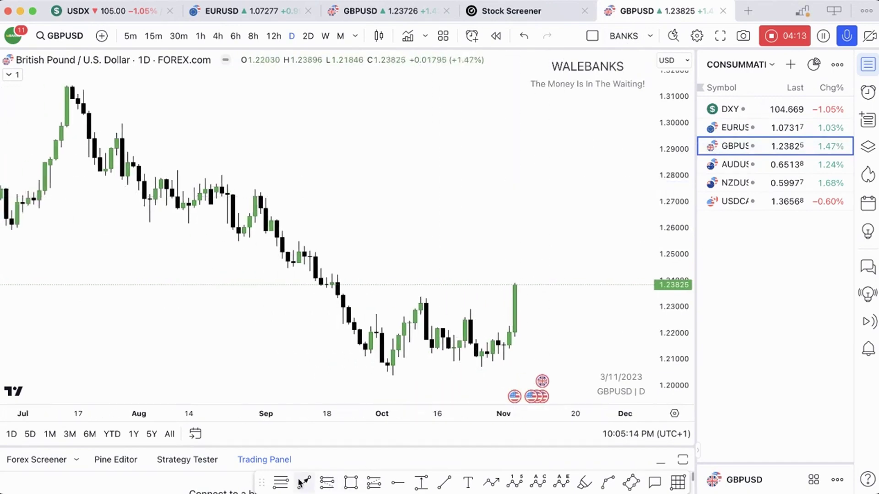
pyautogui.click(72, 88)
pyautogui.click(525, 340)
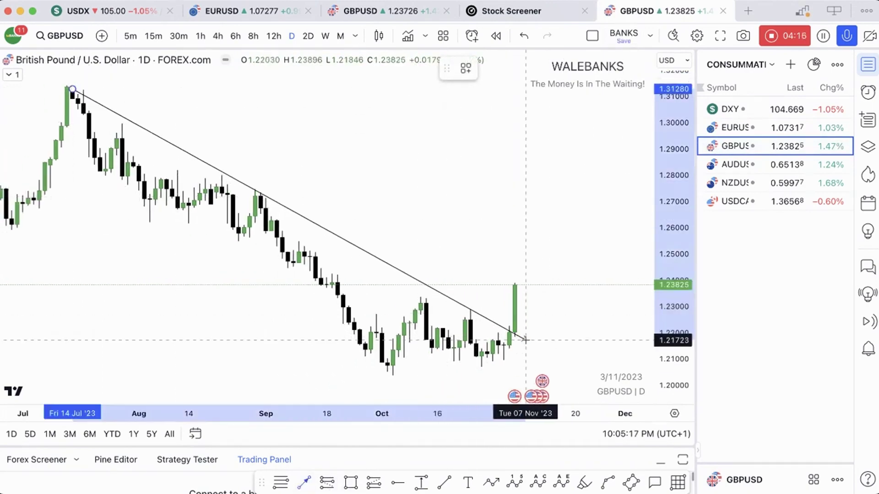
pyautogui.click(415, 191)
# Mark the broken 24 October high with a near-horizontal arrow at about 1.229 reaching the 3 November candle
pyautogui.hscroll(1, 493, 256)
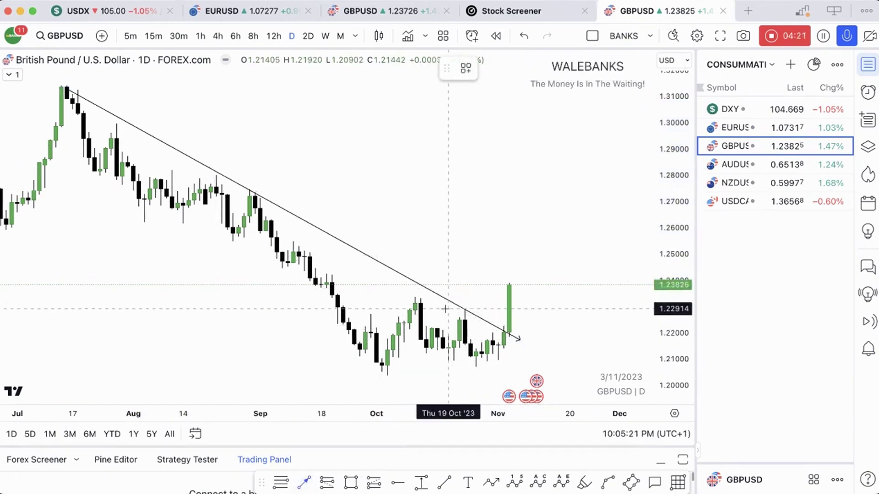
pyautogui.click(509, 309)
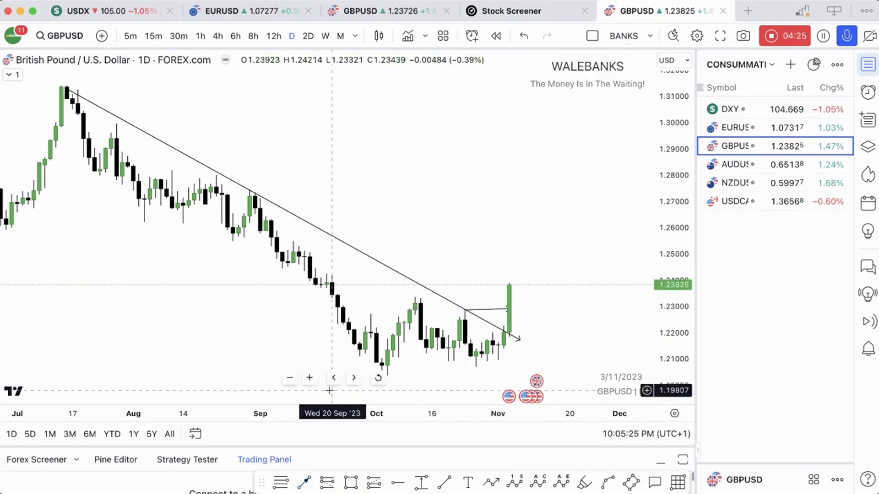
# Place a Fibonacci retracement over the latest bullish move, from 1.21402 on 2 November up to 1.23902 in mid-November
pyautogui.click(310, 378)
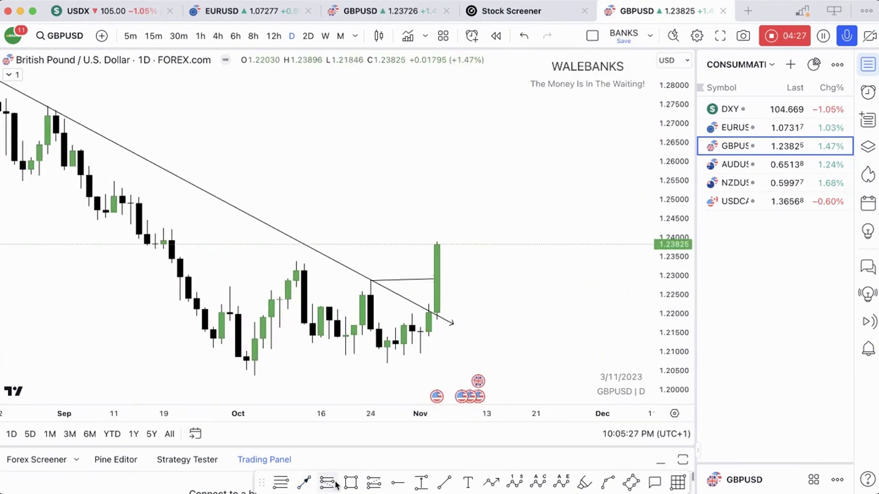
pyautogui.click(279, 488)
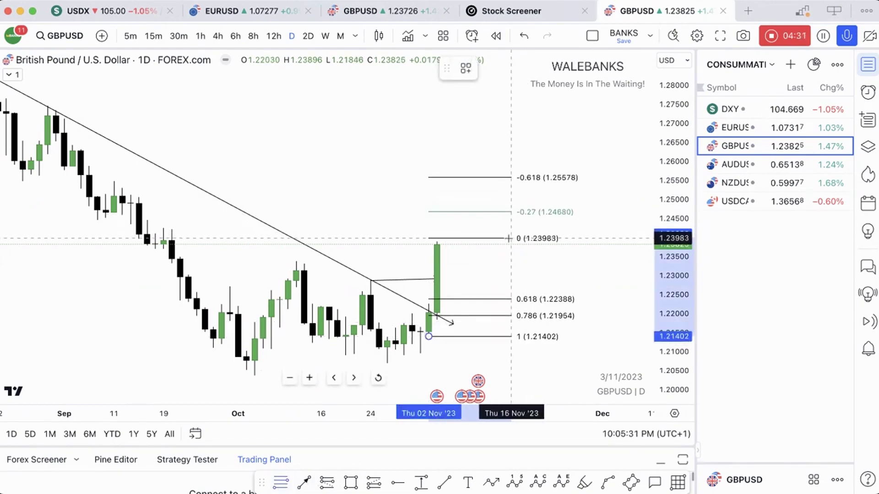
pyautogui.click(511, 241)
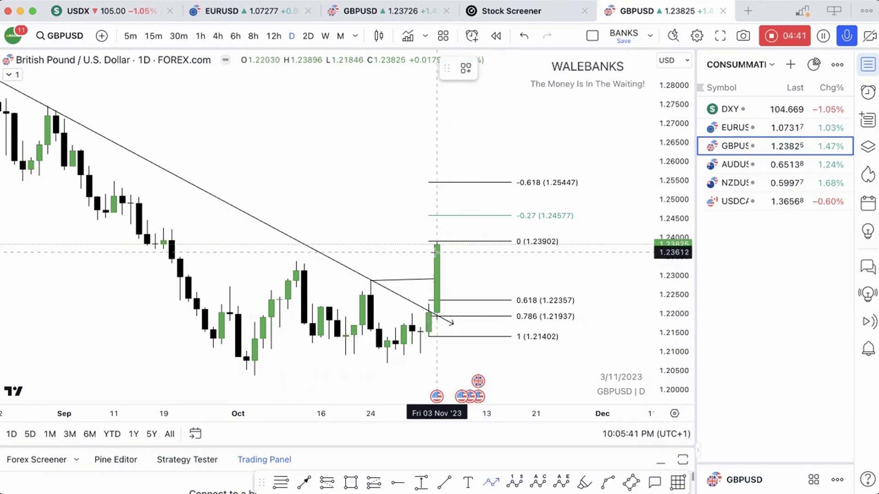
# Draw a zigzag projection path from the latest candle's high down between the 0.618 and 0.786 levels, then up to the -0.27 level
pyautogui.click(440, 241)
pyautogui.click(453, 268)
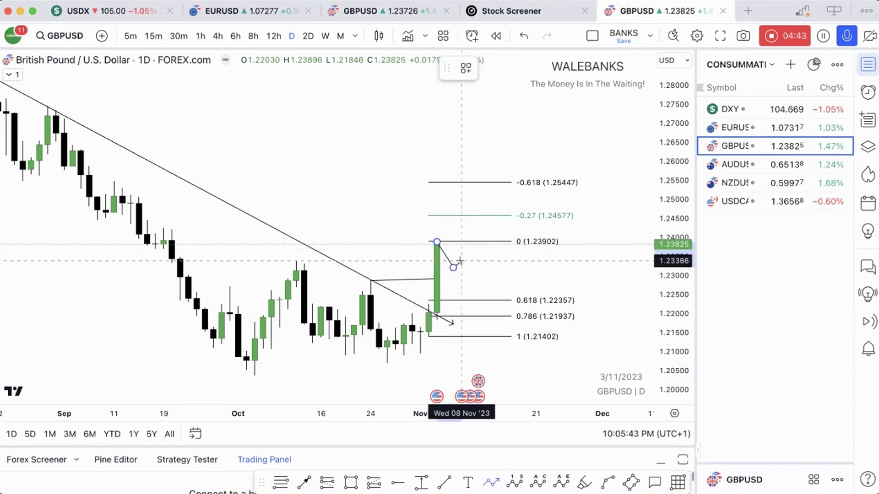
pyautogui.click(462, 255)
pyautogui.click(469, 285)
pyautogui.click(478, 267)
pyautogui.click(487, 309)
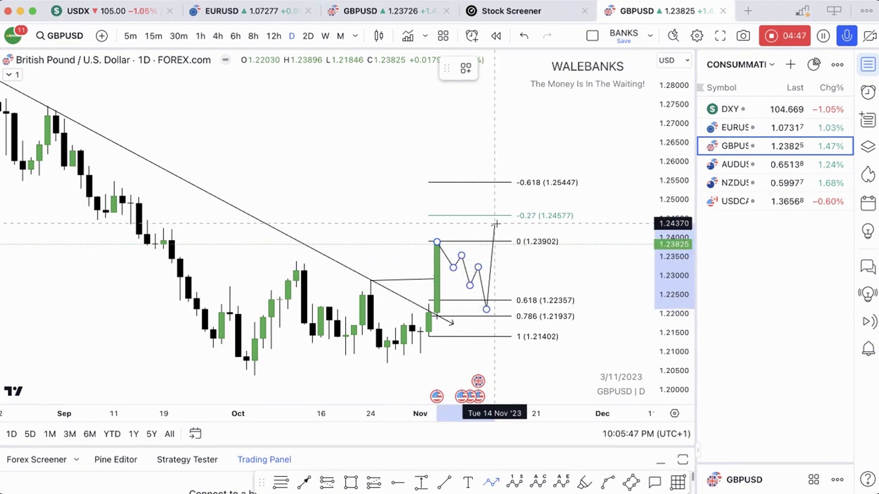
pyautogui.doubleClick(503, 216)
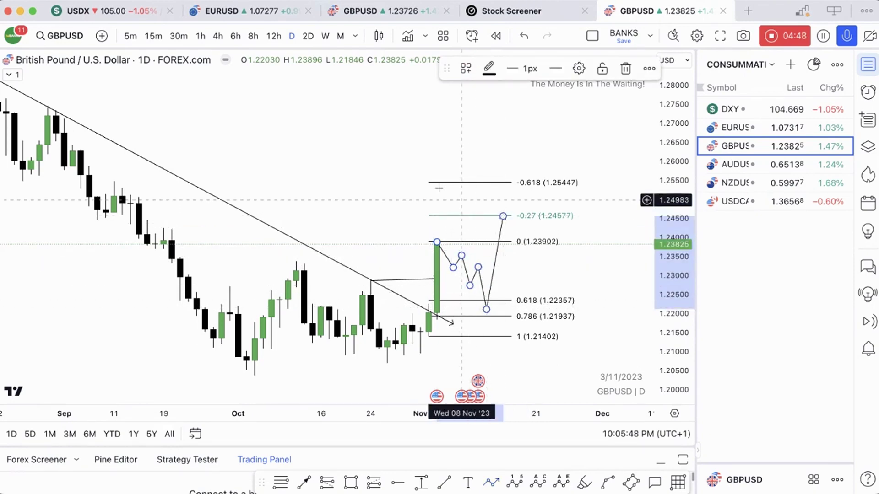
# Raise the Fibonacci retracement's base to 1.21853 and the projection path's lowest point to about 1.2234 on 13 November
pyautogui.click(428, 337)
pyautogui.moveTo(430, 339); pyautogui.dragTo(429, 320)
pyautogui.click(486, 306)
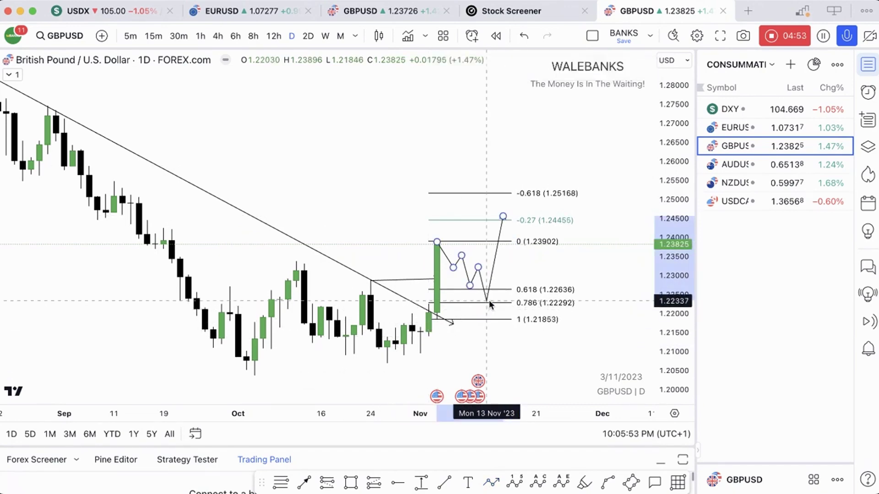
pyautogui.click(334, 166)
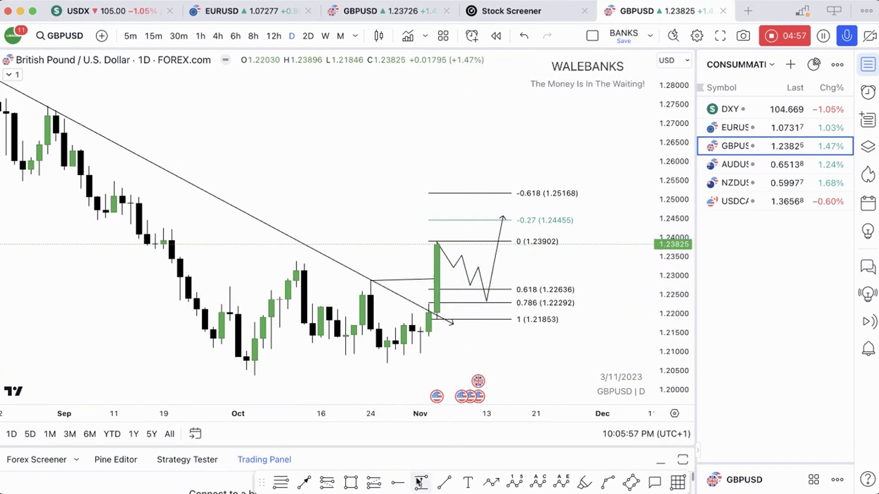
# Draw a rectangular retracement zone from the 0.618 level to just below the 0.786 level, spanning the width of the Fibonacci lines
pyautogui.click(350, 482)
pyautogui.click(428, 289)
pyautogui.click(511, 308)
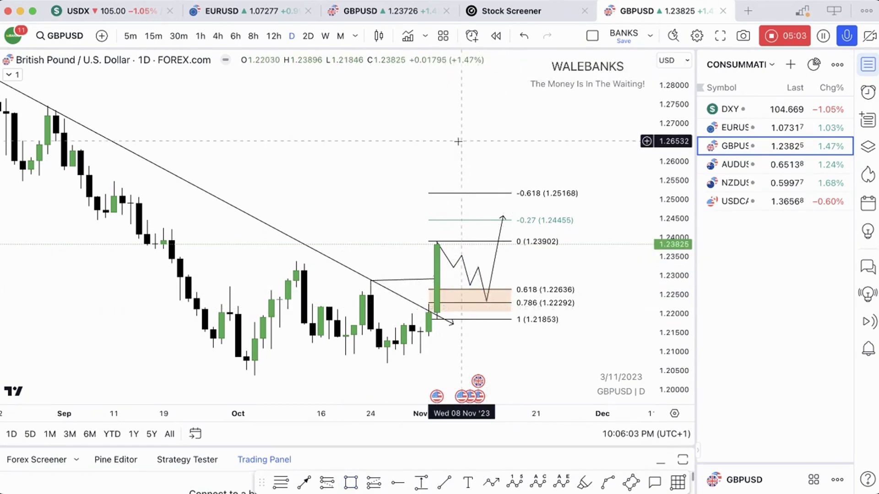
pyautogui.moveTo(458, 142); pyautogui.dragTo(461, 141)
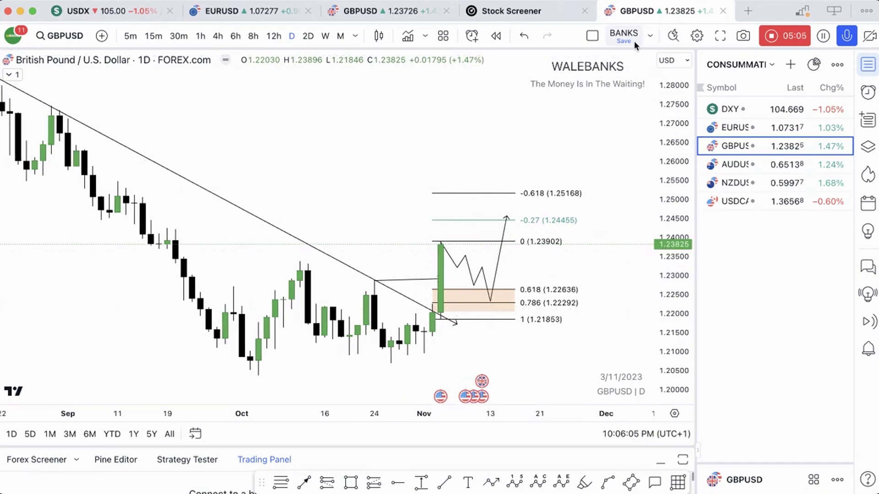
# Switch to AUDUSD and draw a descending arrow beneath the lows from 0.63632 on 17 August to about 0.6265 in late October
pyautogui.click(720, 164)
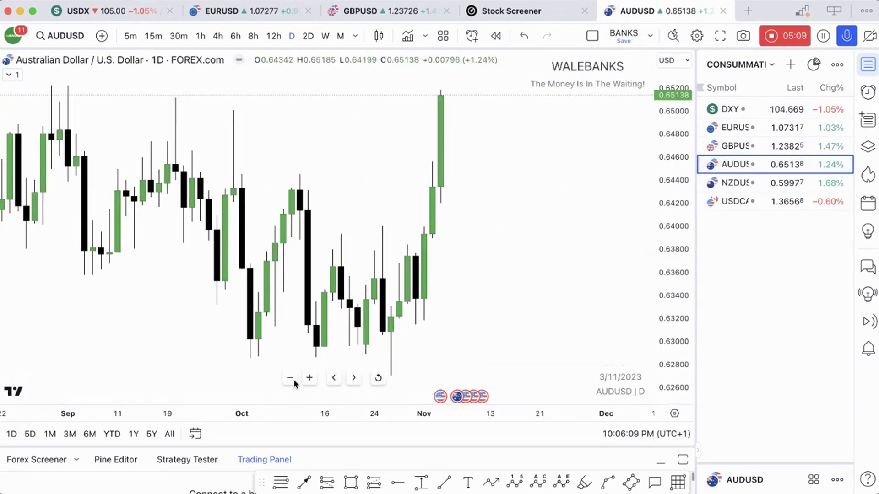
pyautogui.click(290, 379)
pyautogui.click(289, 379)
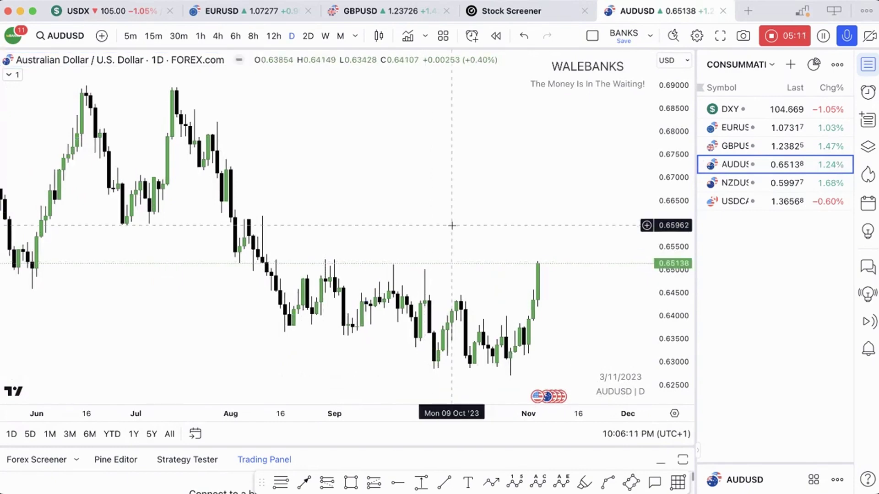
pyautogui.click(303, 482)
pyautogui.click(285, 332)
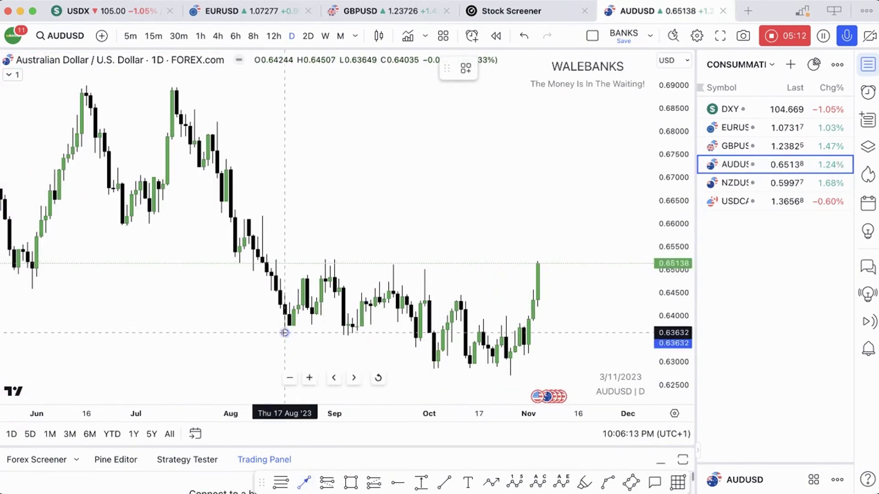
pyautogui.click(517, 378)
pyautogui.click(348, 427)
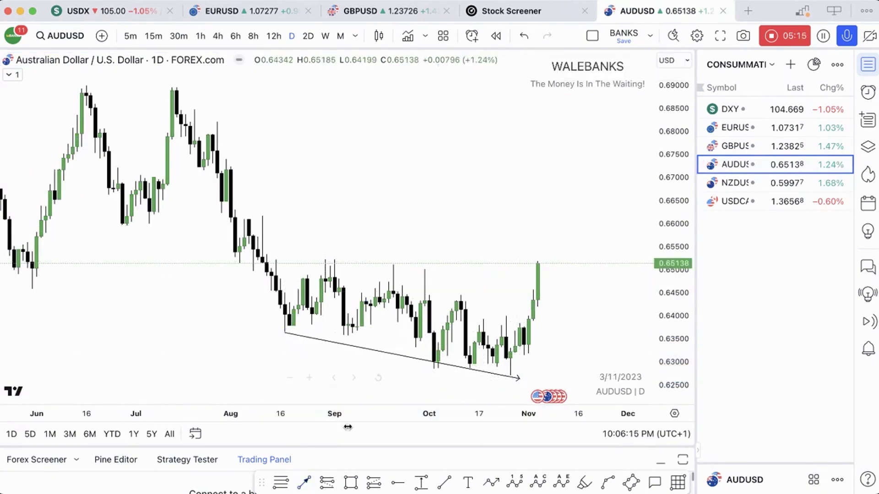
# Draw a descending trendline arrow above the highs from 0.66161 on 10 August to about 0.6406 on 8 November
pyautogui.click(303, 483)
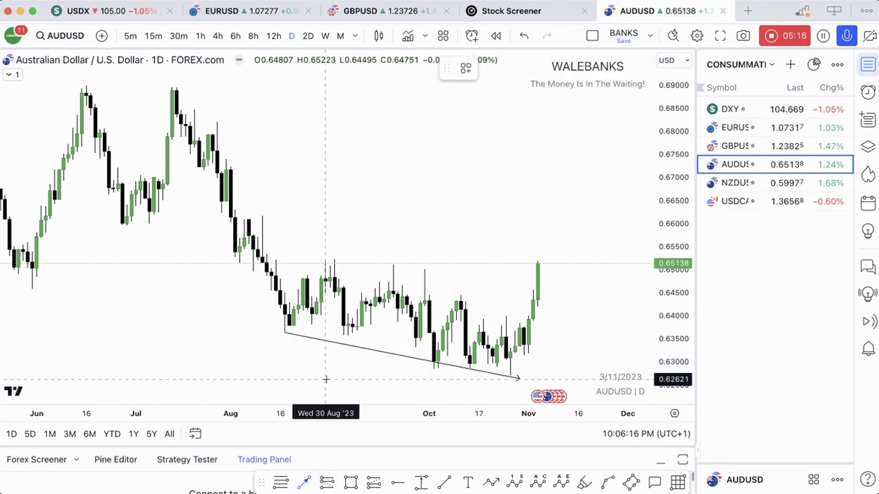
pyautogui.click(262, 216)
pyautogui.click(550, 312)
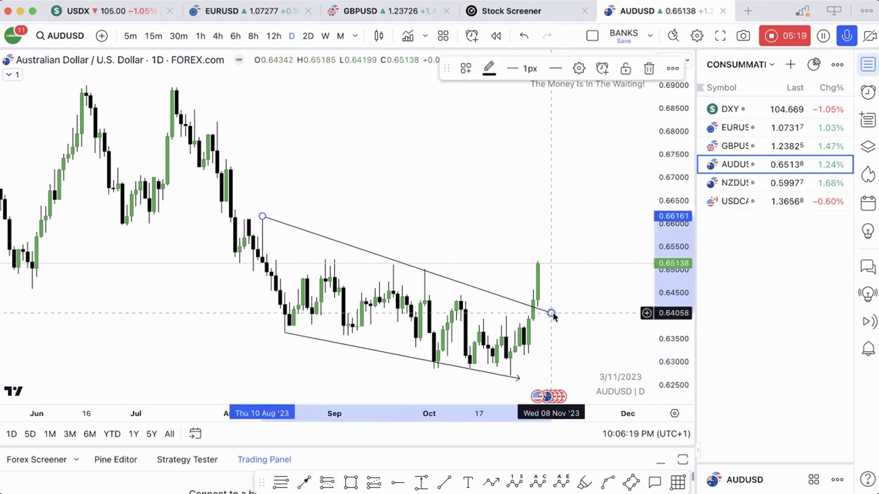
pyautogui.click(481, 235)
pyautogui.hscroll(2, 476, 238)
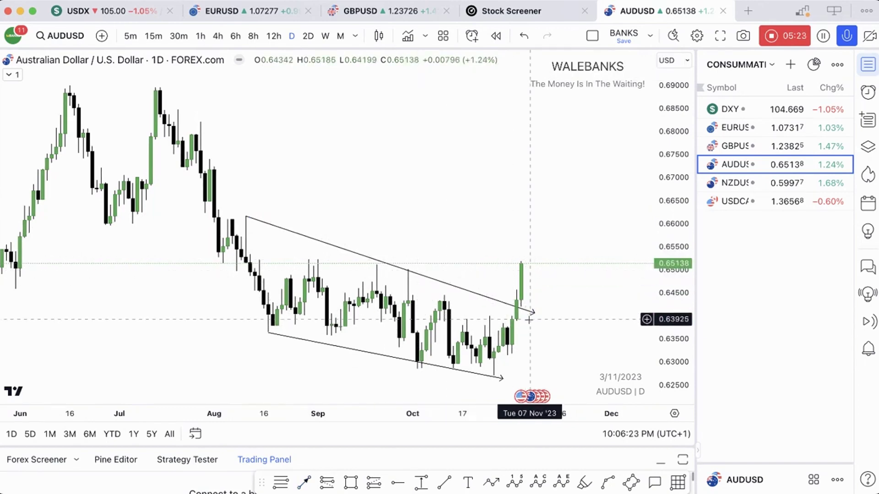
# Move the upper trendline's start to 0.65416 on 23 August and its end to about 0.6390 on 7 November
pyautogui.moveTo(535, 314); pyautogui.dragTo(521, 329)
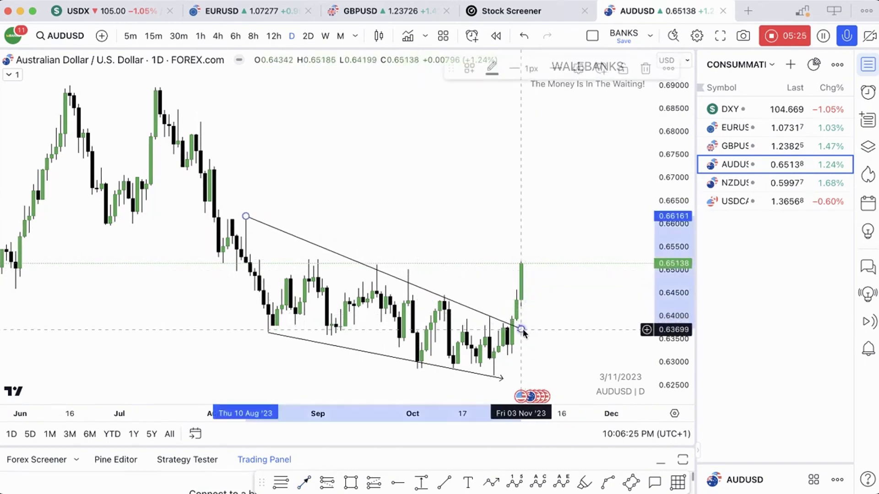
pyautogui.moveTo(245, 215); pyautogui.dragTo(286, 250)
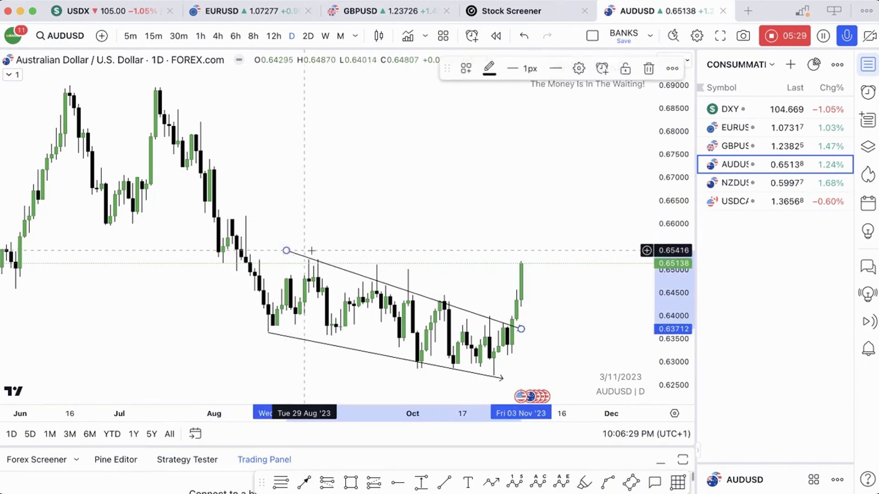
pyautogui.moveTo(520, 329); pyautogui.dragTo(529, 319)
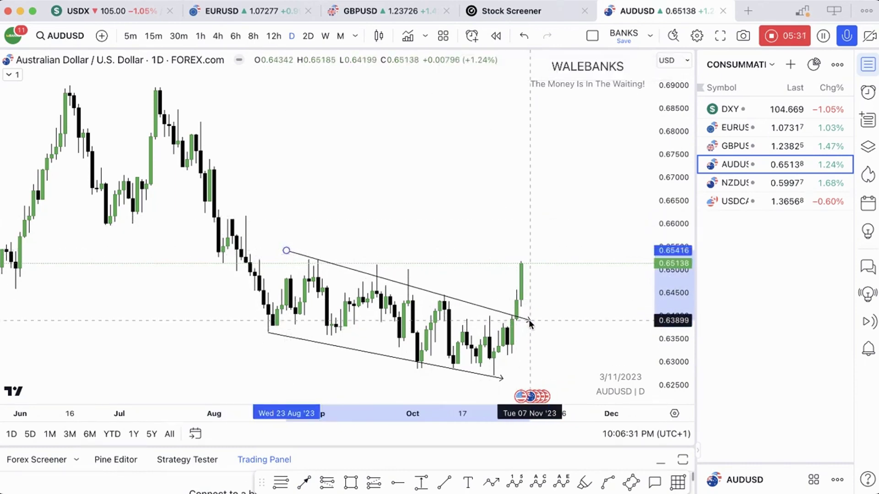
pyautogui.click(481, 267)
# Delete the upper descending trendline, keeping only the arrow beneath the lows
pyautogui.hscroll(2, 480, 266)
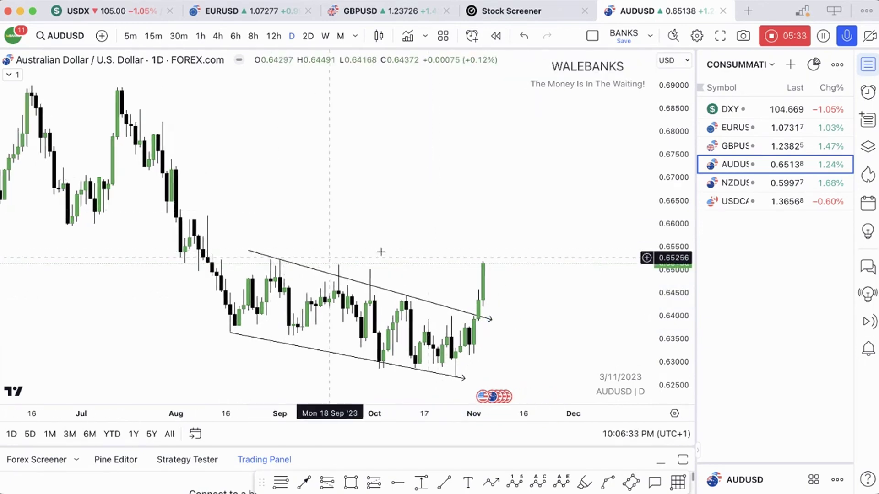
pyautogui.click(399, 298)
pyautogui.press('Delete')
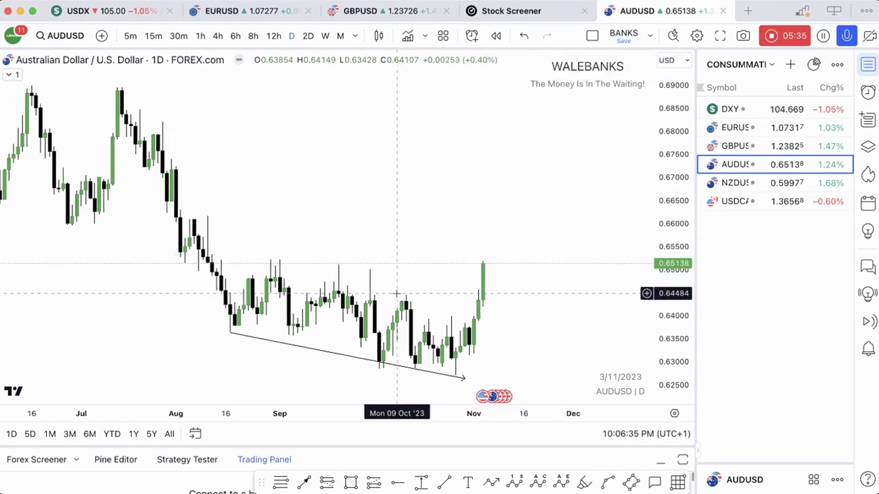
# Draw a rectangular demand zone between 0.64218 and 0.63979, from 31 October to late November
pyautogui.click(349, 487)
pyautogui.moveTo(469, 306); pyautogui.dragTo(551, 317)
pyautogui.click(554, 317)
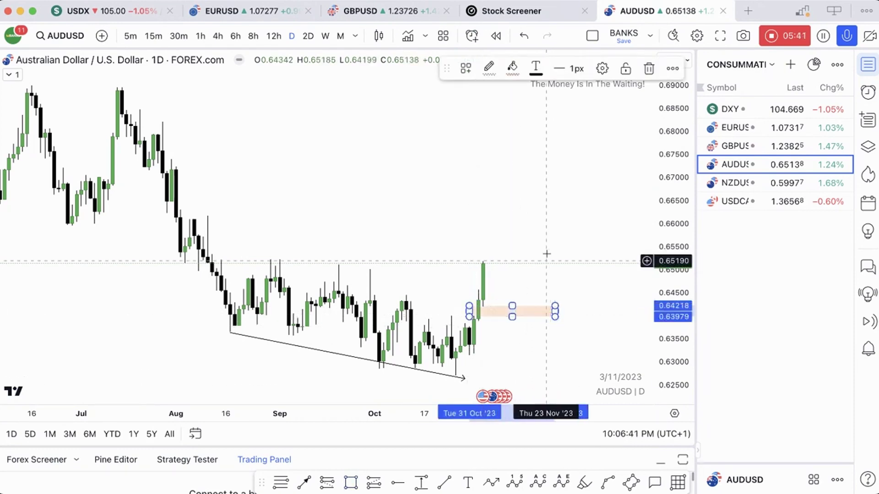
# Draw a zigzag projection path from the latest candle's high down to about 0.6405 on 16 November, then up to about 0.6673 on 22 November
pyautogui.moveTo(529, 245); pyautogui.dragTo(494, 231)
pyautogui.click(491, 482)
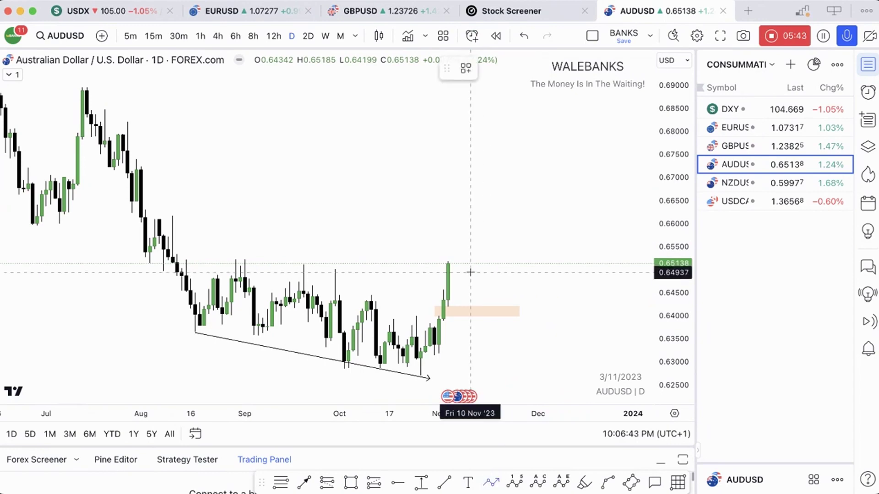
pyautogui.click(452, 264)
pyautogui.click(461, 288)
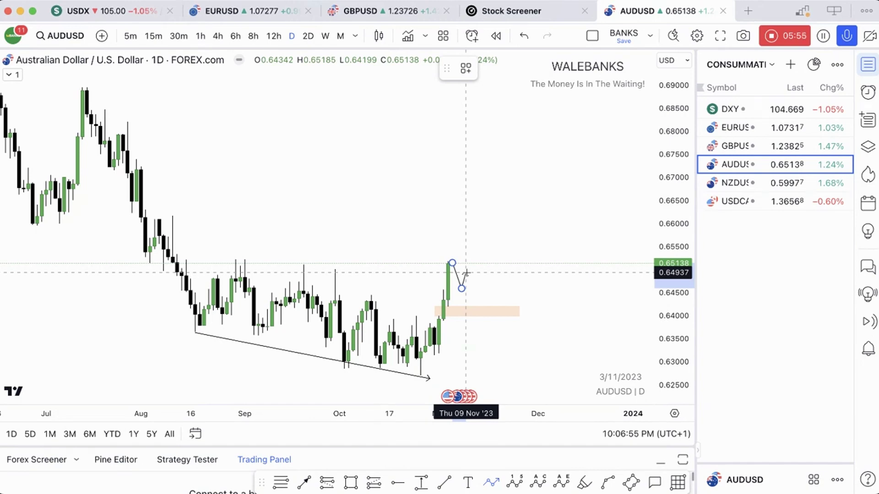
pyautogui.click(466, 272)
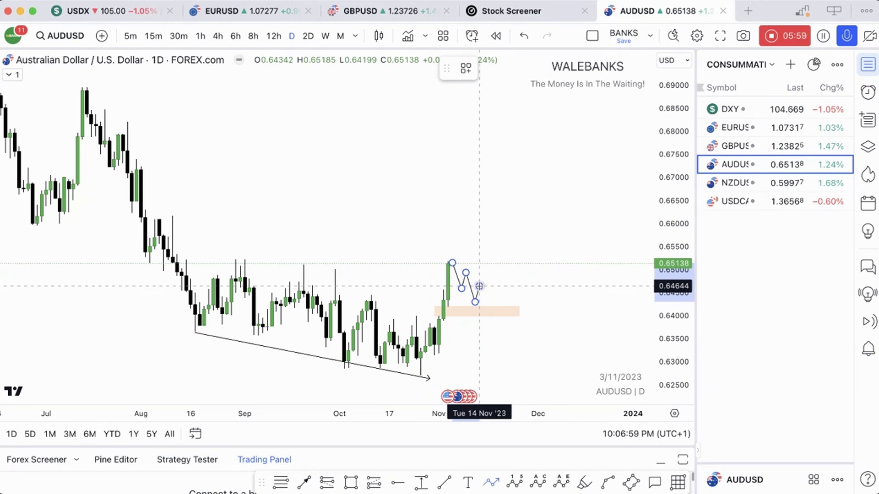
pyautogui.click(479, 286)
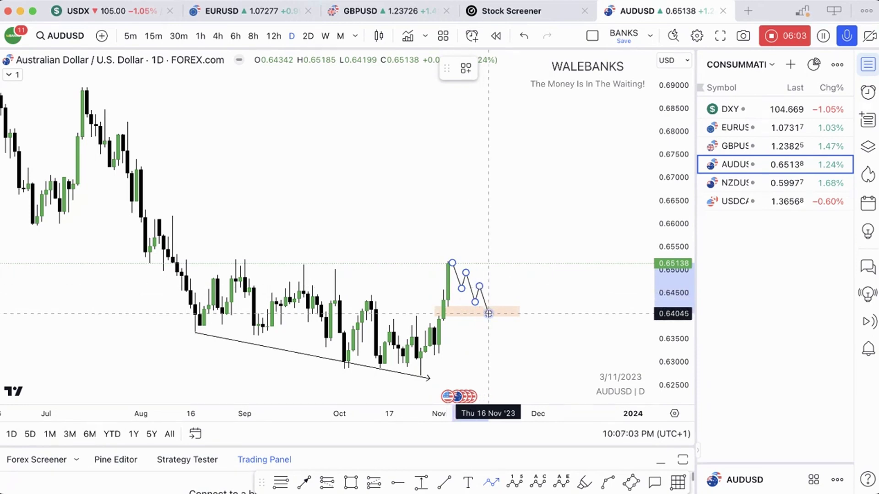
pyautogui.click(489, 314)
pyautogui.doubleClick(506, 189)
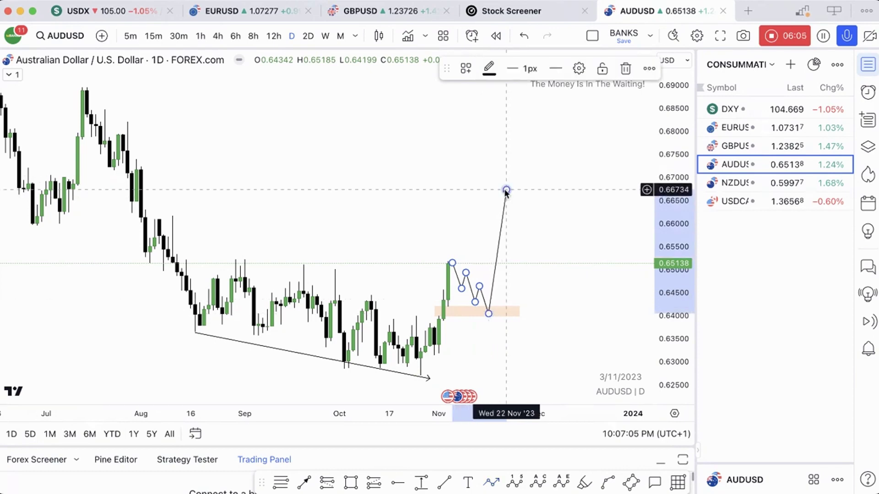
pyautogui.click(432, 208)
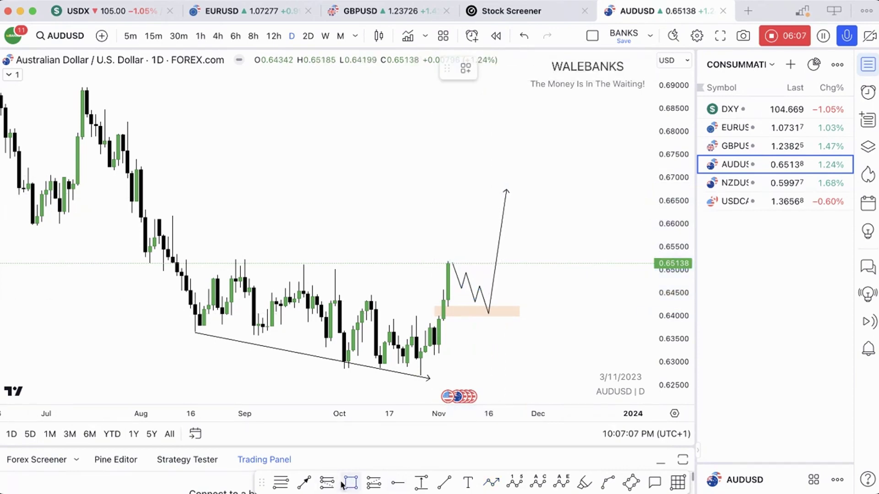
# Draw a rectangular target zone between 0.67160 and about 0.6648, from 27 July to 22 December
pyautogui.moveTo(128, 170)
pyautogui.mouseDown()
pyautogui.moveTo(575, 180)
pyautogui.moveTo(614, 204)
pyautogui.moveTo(606, 201)
pyautogui.mouseUp()
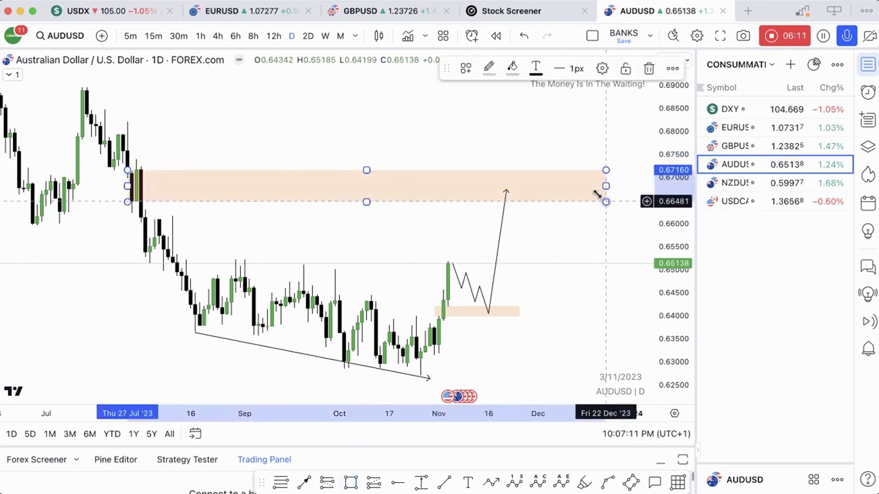
# Deselect the AUDUSD target zone and save the BANKS chart layout
pyautogui.click(471, 122)
pyautogui.click(463, 279)
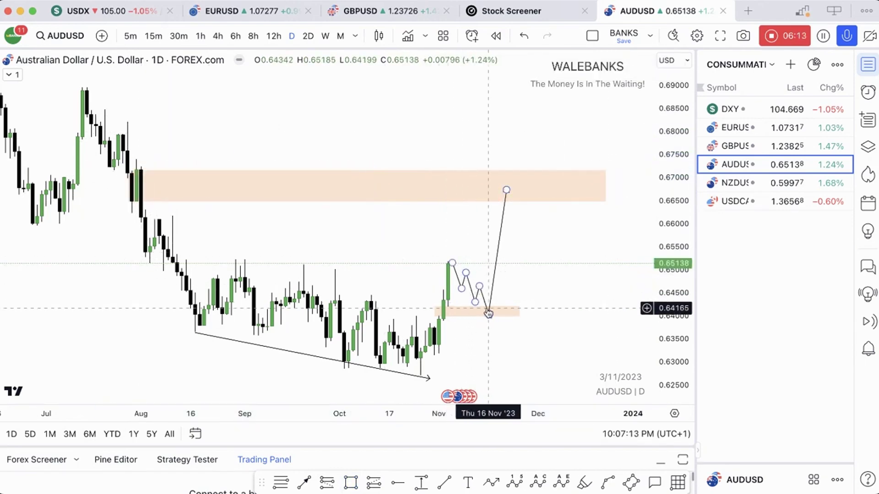
pyautogui.click(506, 202)
pyautogui.click(624, 41)
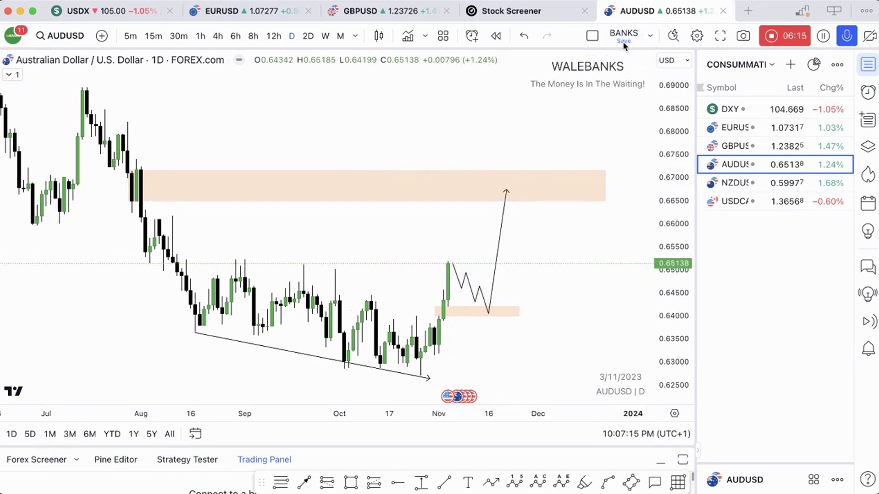
# Open the NZDUSD chart and draw a rectangular demand zone between about 0.5887 and 0.5858, from about 31 October to 21 November
pyautogui.click(724, 184)
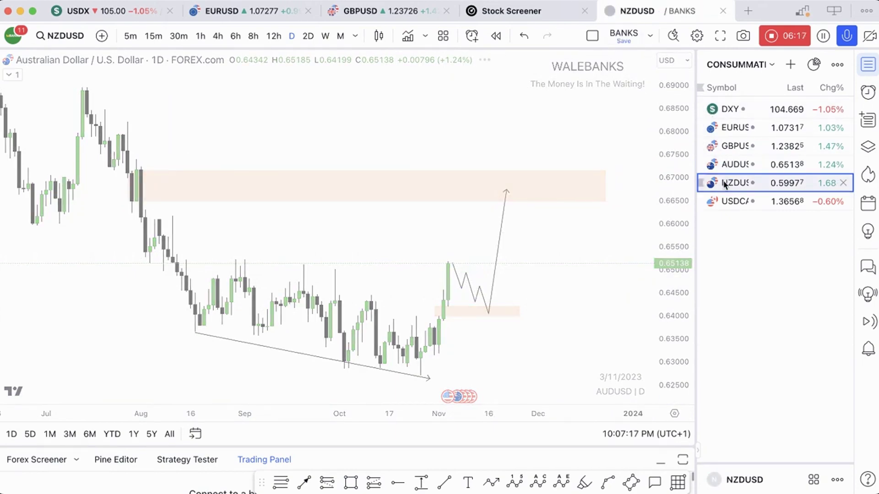
pyautogui.moveTo(421, 210); pyautogui.dragTo(469, 200)
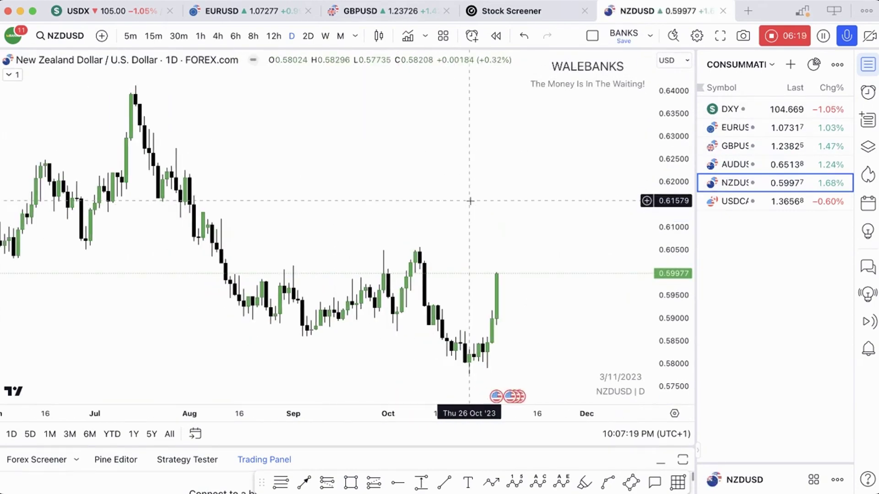
pyautogui.moveTo(483, 243); pyautogui.dragTo(454, 240)
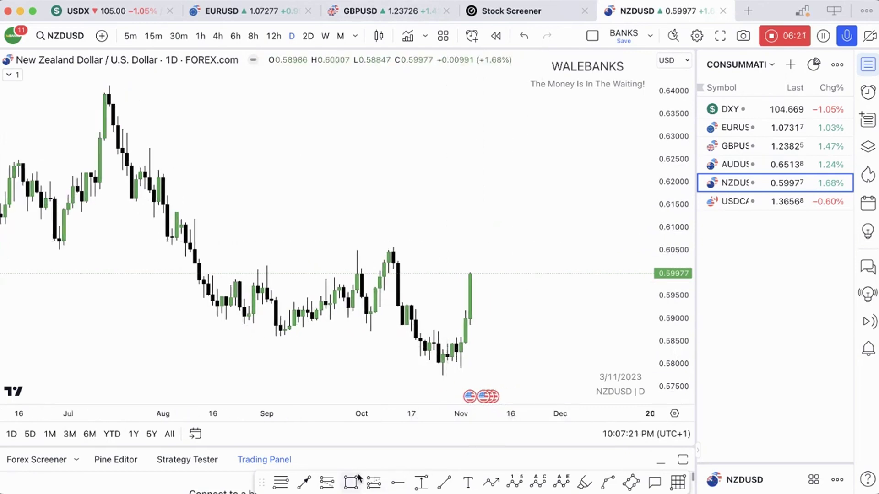
pyautogui.moveTo(456, 324)
pyautogui.mouseDown()
pyautogui.moveTo(514, 344)
pyautogui.moveTo(523, 337)
pyautogui.mouseUp()
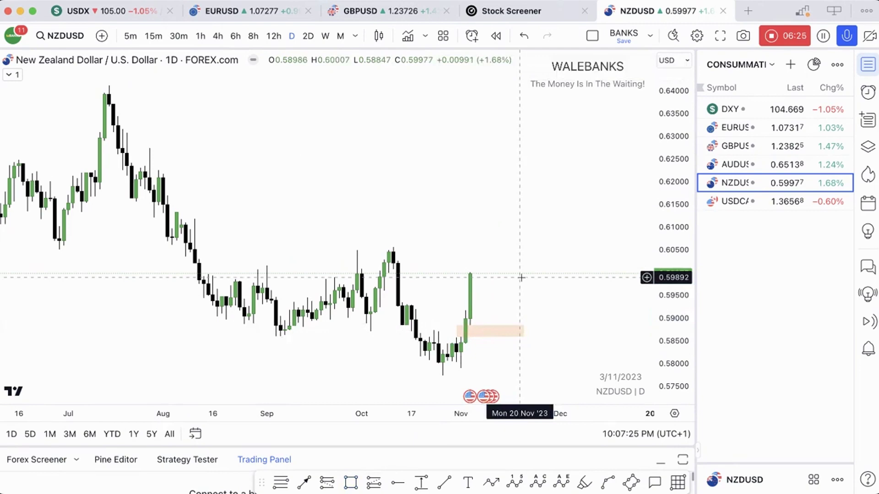
# Draw a zigzag projection path from the latest candle down to about 0.5874 on 16 November, then up to about 0.6142 on 22 November
pyautogui.moveTo(521, 277); pyautogui.dragTo(486, 274)
pyautogui.click(489, 483)
pyautogui.click(439, 276)
pyautogui.click(449, 305)
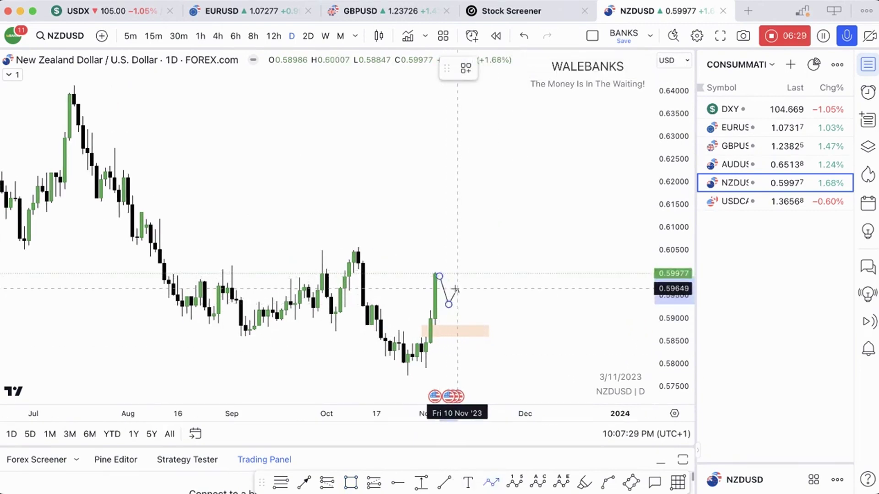
pyautogui.click(462, 305)
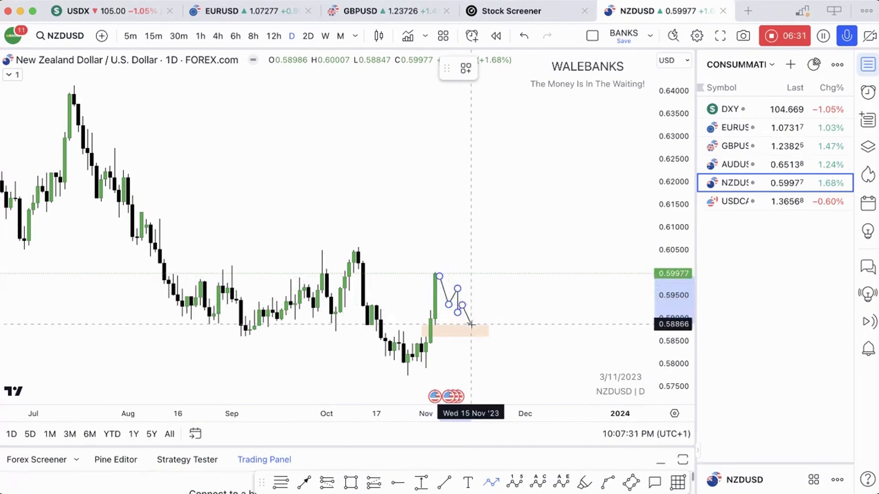
pyautogui.click(475, 330)
pyautogui.click(494, 208)
pyautogui.click(447, 235)
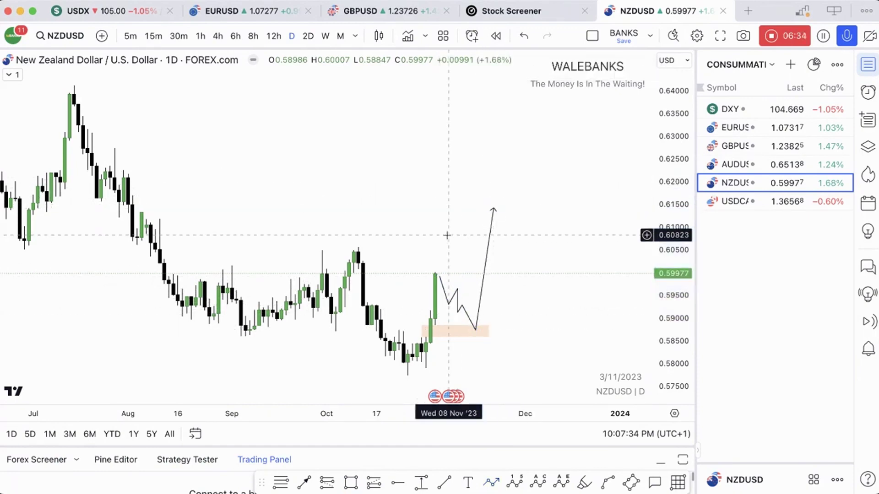
# Draw a horizontal line at 0.60553 from 5 October to about 7 December, level with the October high
pyautogui.click(443, 482)
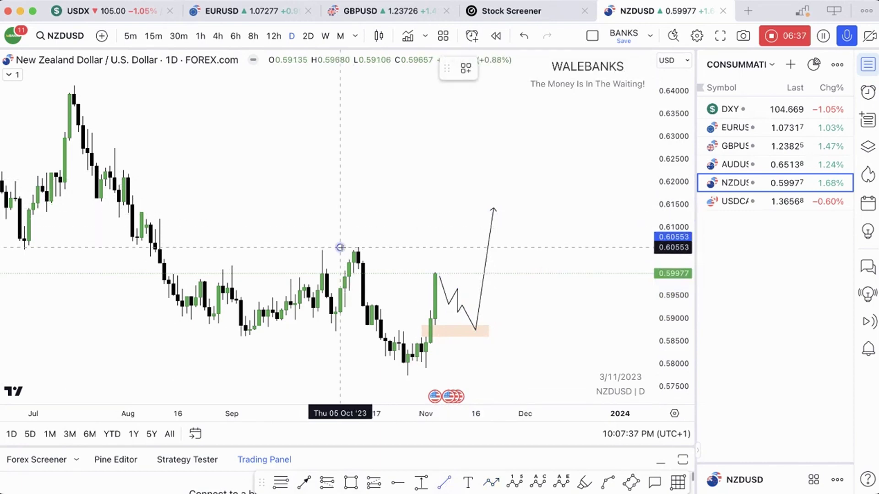
pyautogui.click(340, 247)
pyautogui.click(543, 248)
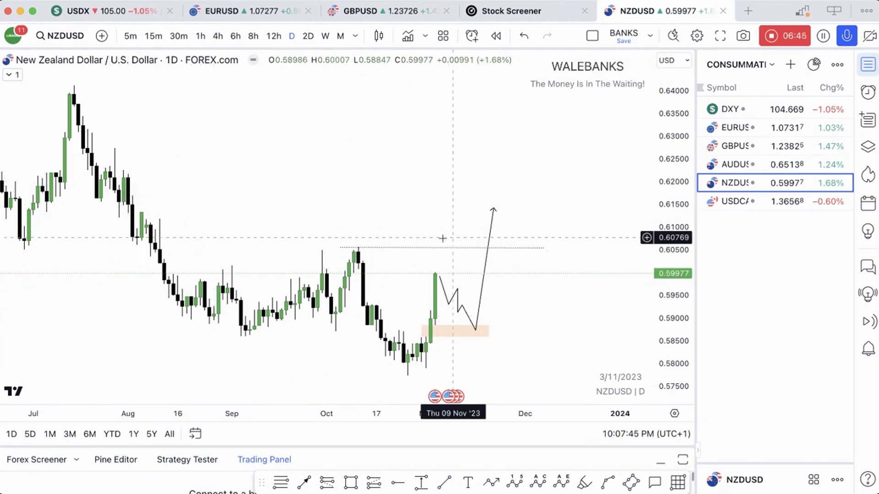
# Draw a rectangular target zone between 0.62079 and 0.61566, from 1 August to 5 December, and raise the path's arrowhead to about 0.615
pyautogui.click(350, 482)
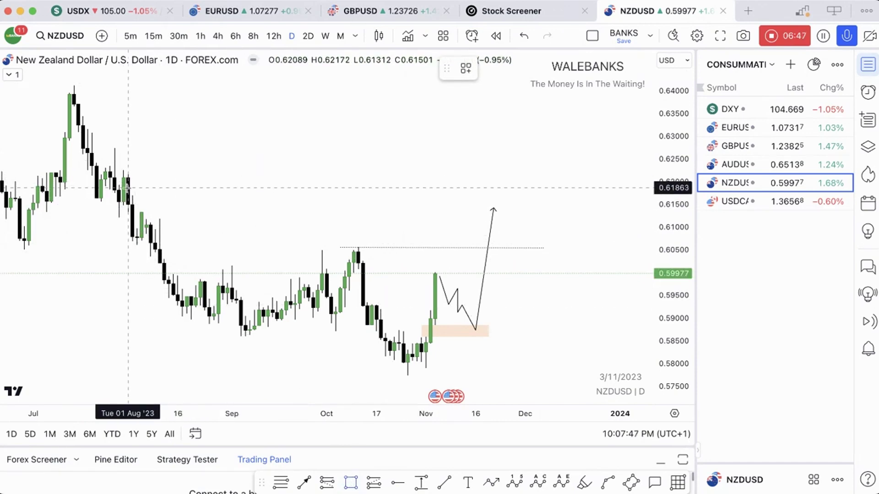
pyautogui.moveTo(128, 178)
pyautogui.mouseDown()
pyautogui.moveTo(481, 180)
pyautogui.moveTo(534, 201)
pyautogui.mouseUp()
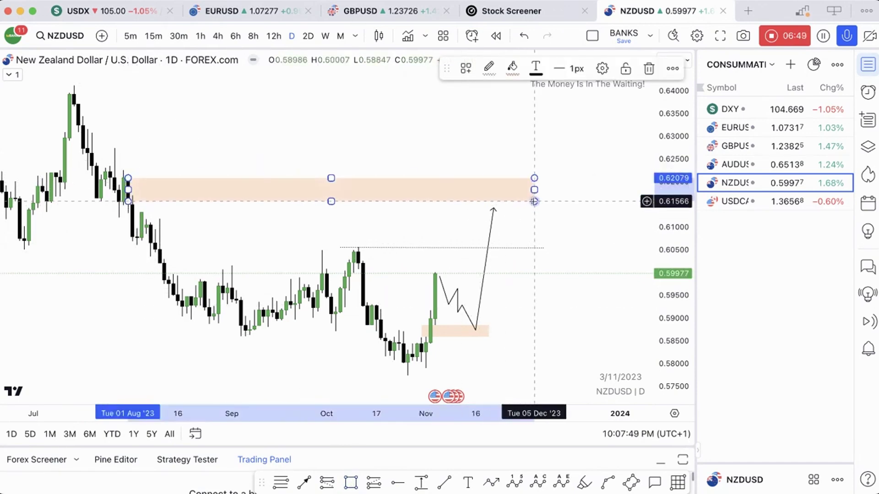
pyautogui.click(497, 208)
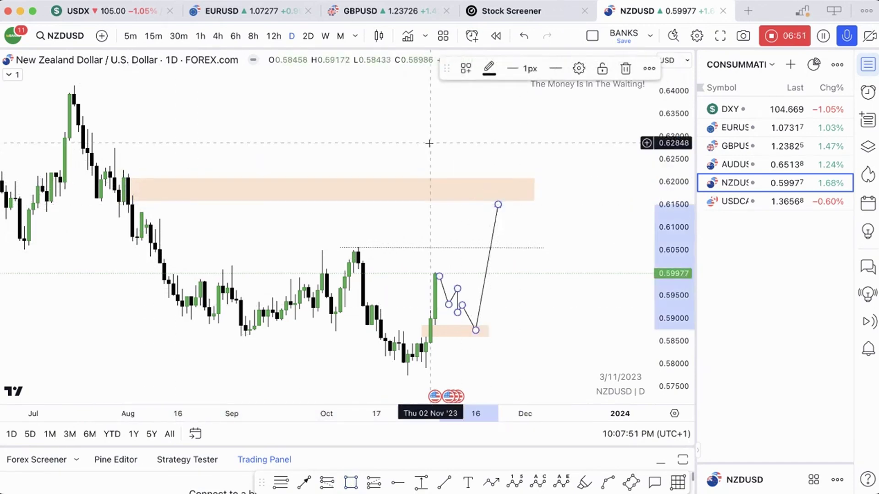
pyautogui.moveTo(429, 143); pyautogui.dragTo(452, 143)
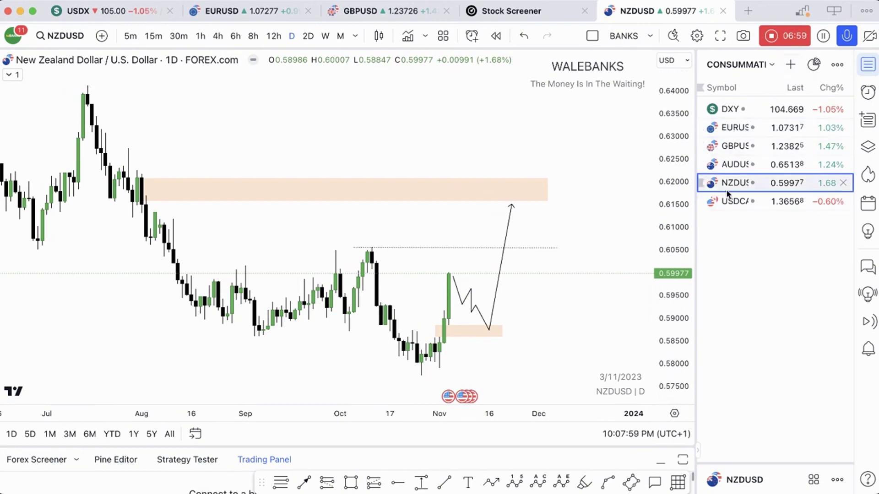
# Open the USDCAD chart and draw an arrow along the highs from about 1.3679 on 7 September to about 1.3896 on 1 November
pyautogui.click(719, 201)
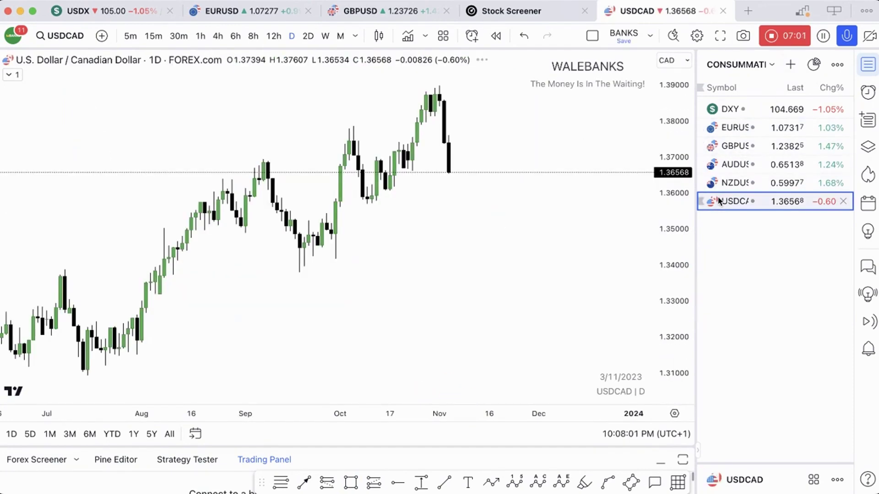
pyautogui.hscroll(-5, 393, 284)
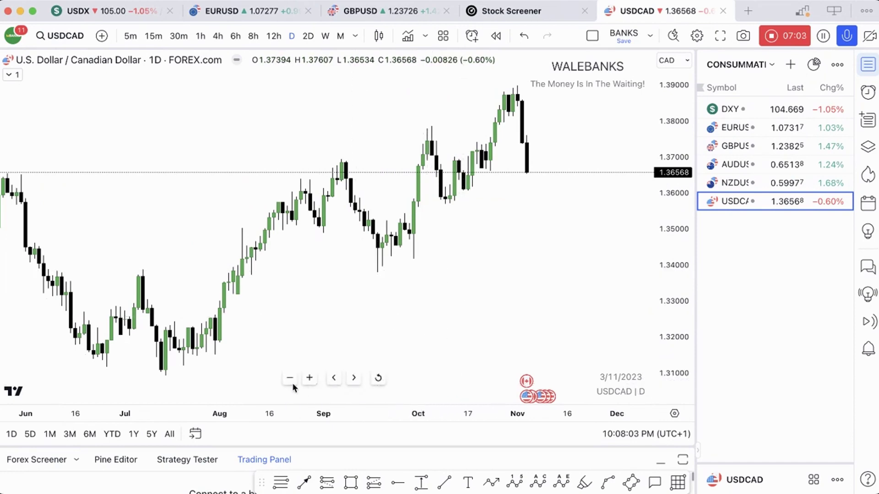
pyautogui.click(290, 379)
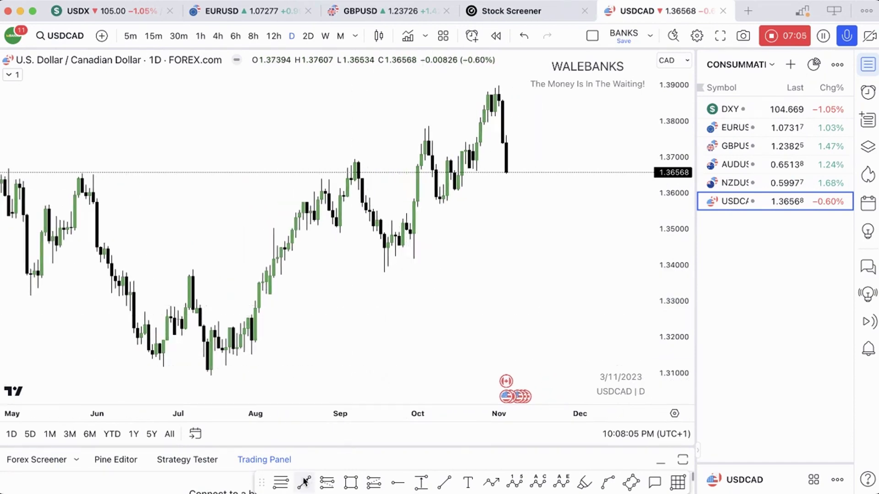
pyautogui.click(304, 482)
pyautogui.click(355, 164)
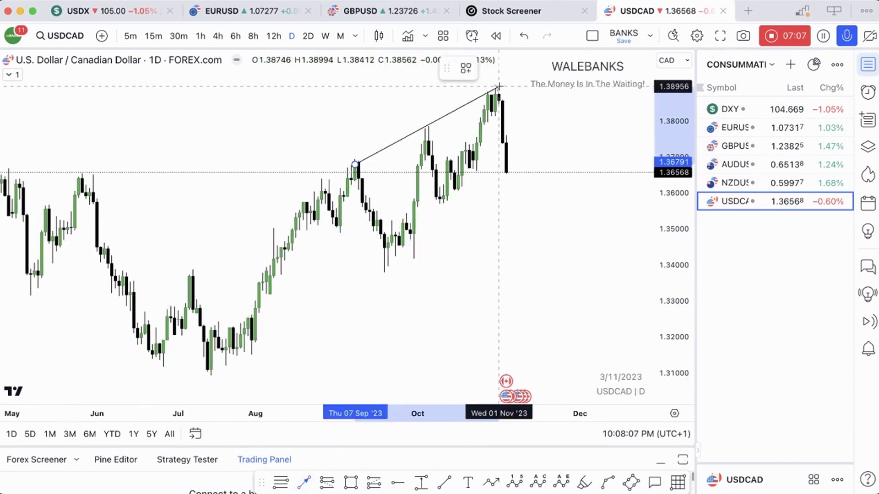
pyautogui.click(499, 86)
# Draw a rising arrow beneath the lows from about 1.341 at the end of September to about 1.374 at the end of October
pyautogui.click(304, 482)
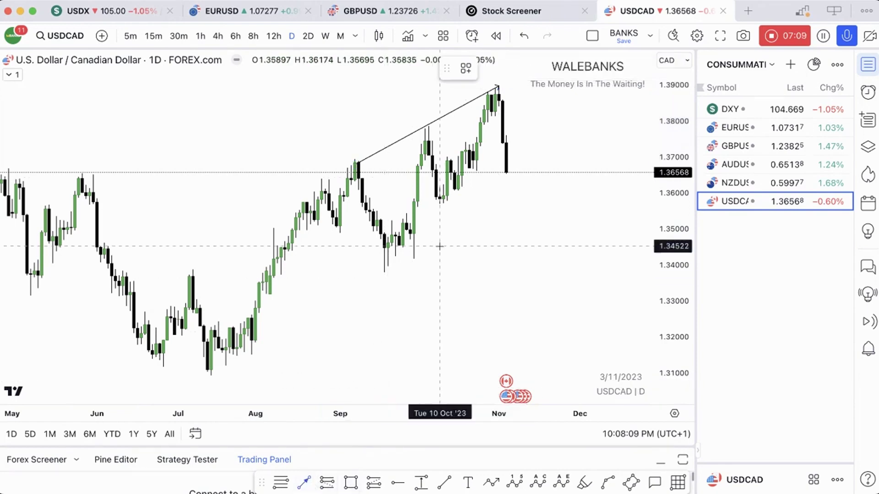
pyautogui.click(413, 261)
pyautogui.click(495, 143)
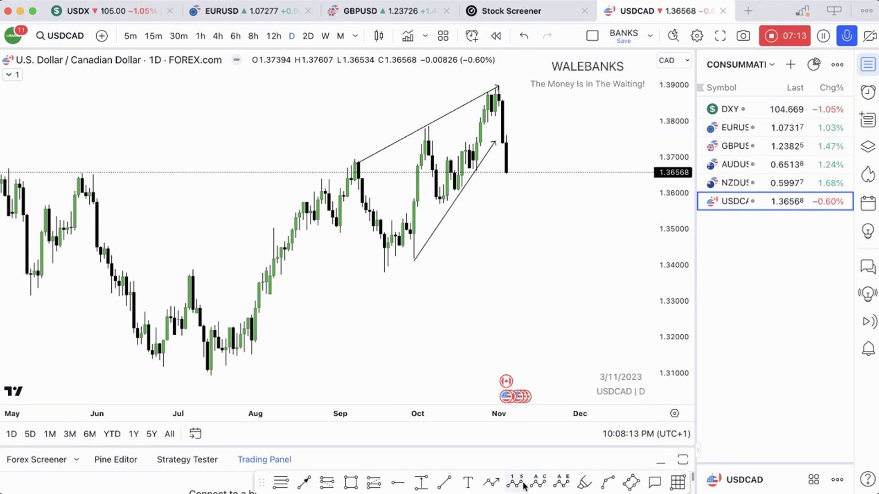
# Label an ABCDE triangle wave from 31 August, with A at 1.36893, B at 1.33977, C at 1.37899, D near 1.358 and E near 1.390
pyautogui.click(561, 482)
pyautogui.click(336, 240)
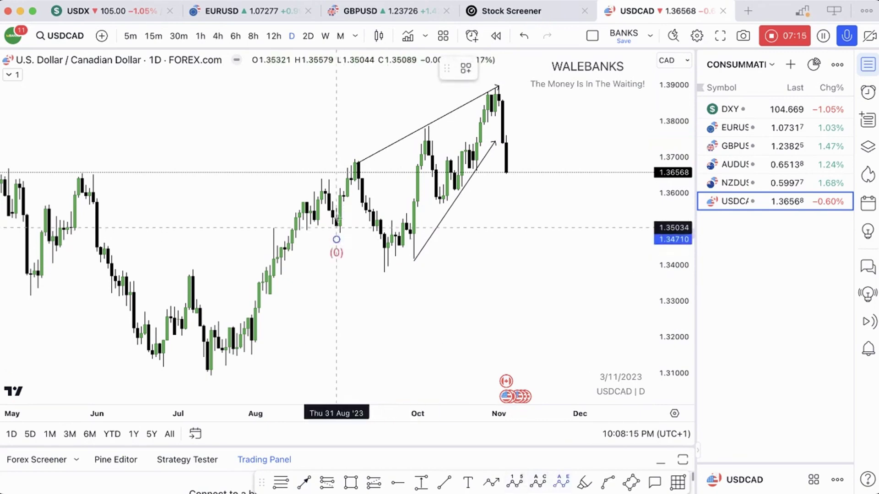
pyautogui.click(355, 161)
pyautogui.click(403, 266)
pyautogui.click(425, 124)
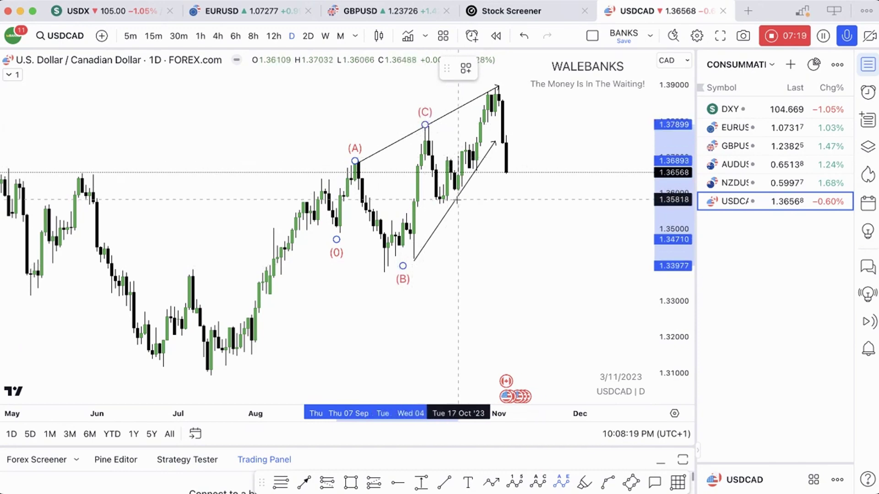
pyautogui.click(457, 199)
pyautogui.click(496, 86)
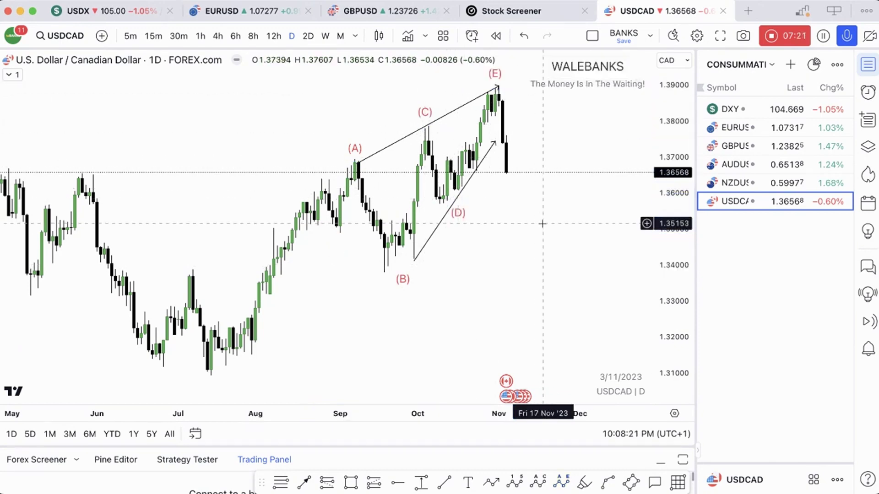
# Draw a rectangular supply zone between about 1.3843 and 1.3760, from about 31 October to 11 December
pyautogui.moveTo(542, 224); pyautogui.dragTo(462, 238)
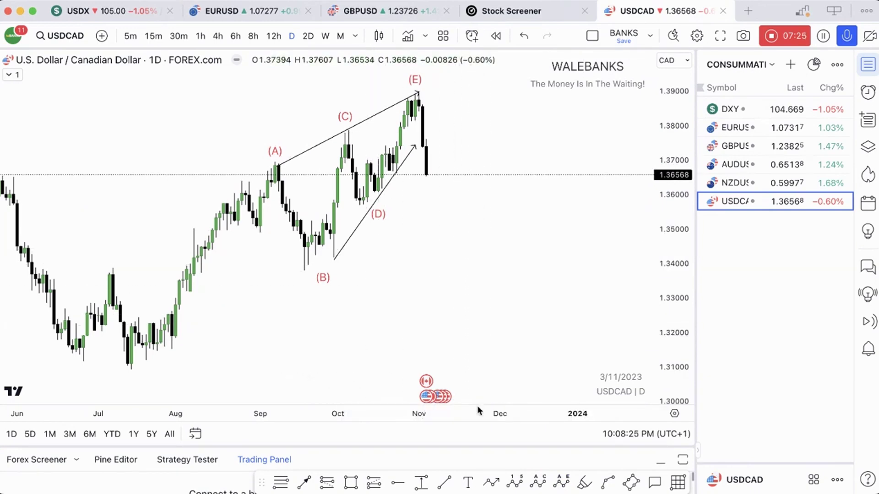
pyautogui.click(349, 481)
pyautogui.moveTo(414, 110); pyautogui.dragTo(522, 140)
pyautogui.click(450, 295)
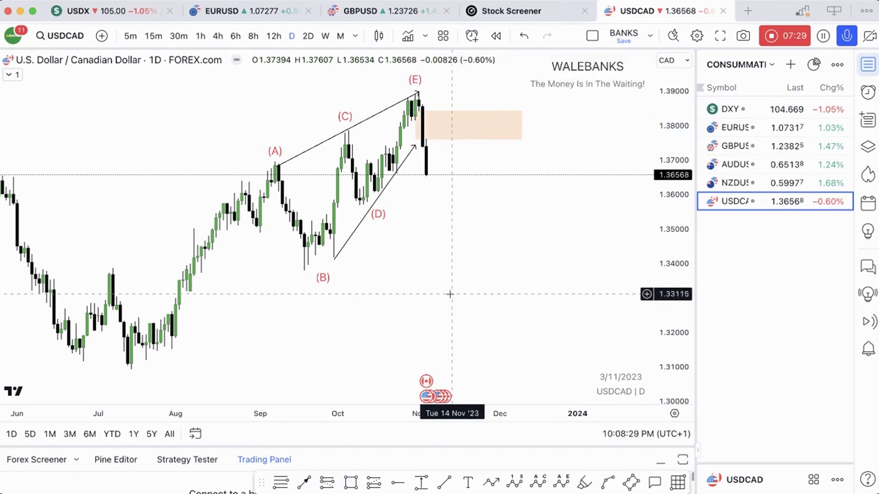
# Draw a zigzag projection path from the latest candle up to 1.38081 on 22 November, then down to about 1.354 in late November
pyautogui.click(491, 483)
pyautogui.click(429, 177)
pyautogui.click(441, 157)
pyautogui.click(452, 170)
pyautogui.click(456, 139)
pyautogui.click(467, 151)
pyautogui.click(474, 122)
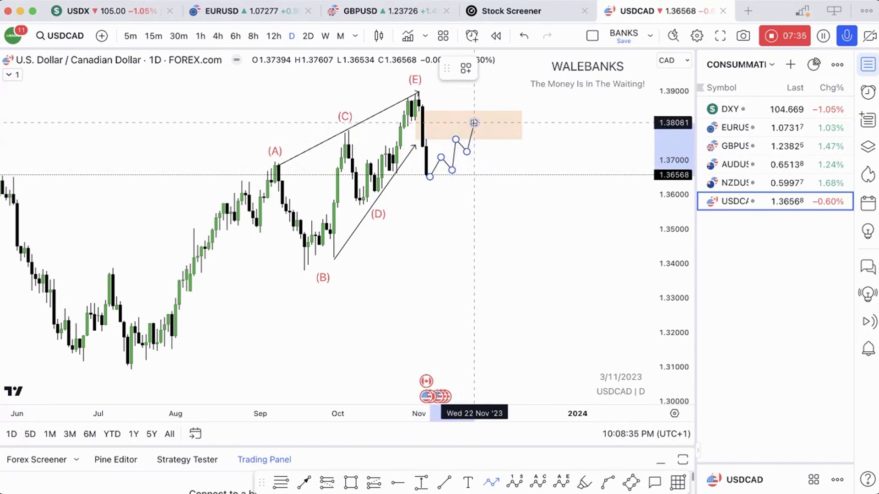
pyautogui.doubleClick(489, 215)
pyautogui.click(459, 276)
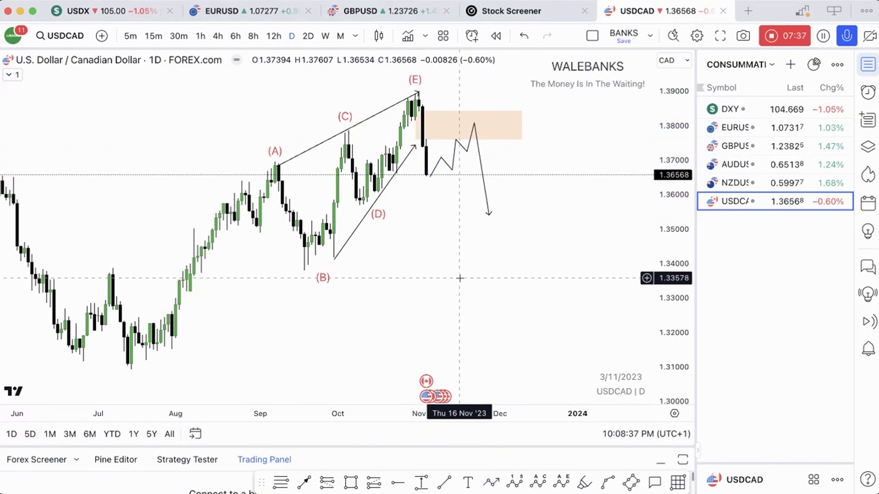
# Draw a horizontal line at about 1.357 from 9 October to 7 December, and lower the path's arrowhead to about 1.353
pyautogui.click(441, 484)
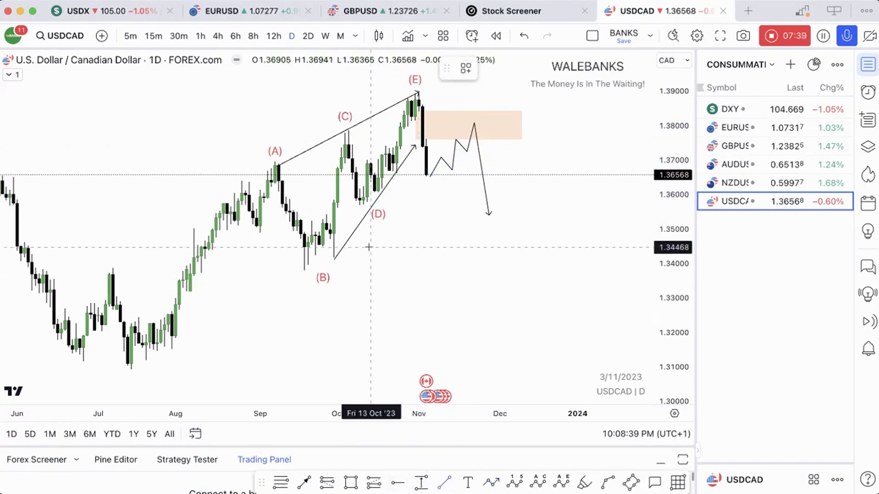
pyautogui.click(356, 204)
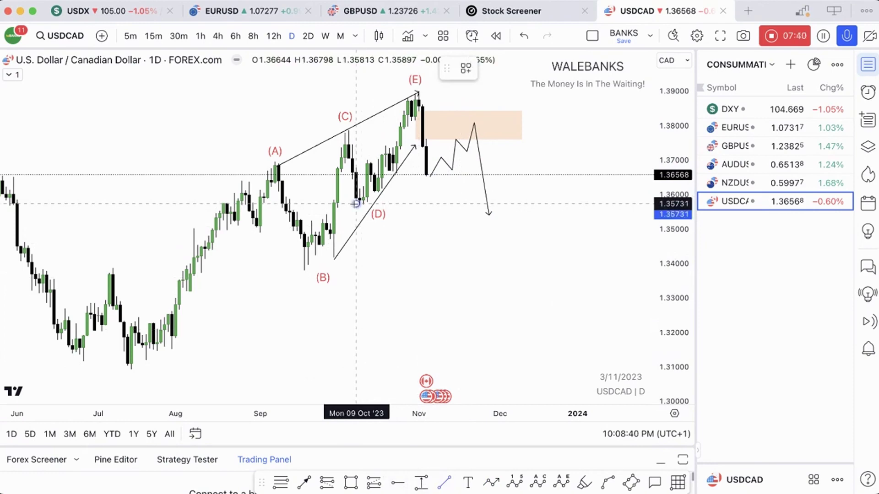
pyautogui.click(514, 204)
pyautogui.click(514, 184)
pyautogui.moveTo(489, 214); pyautogui.dragTo(489, 219)
pyautogui.click(537, 168)
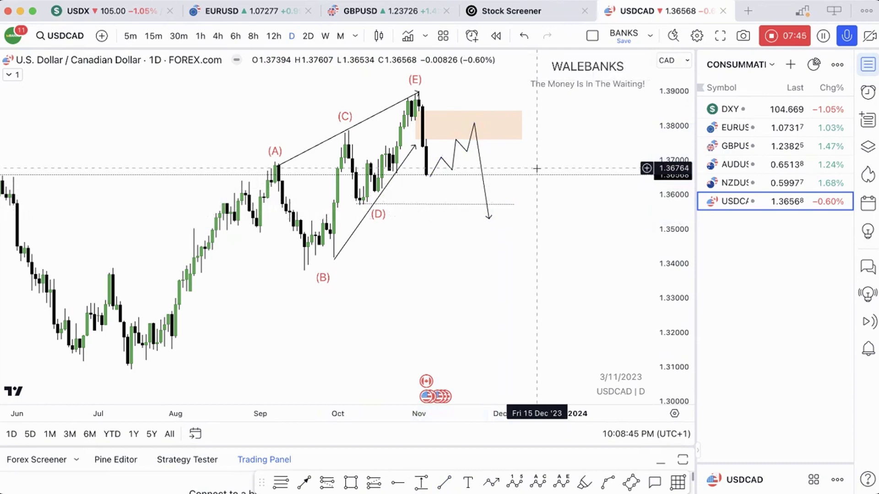